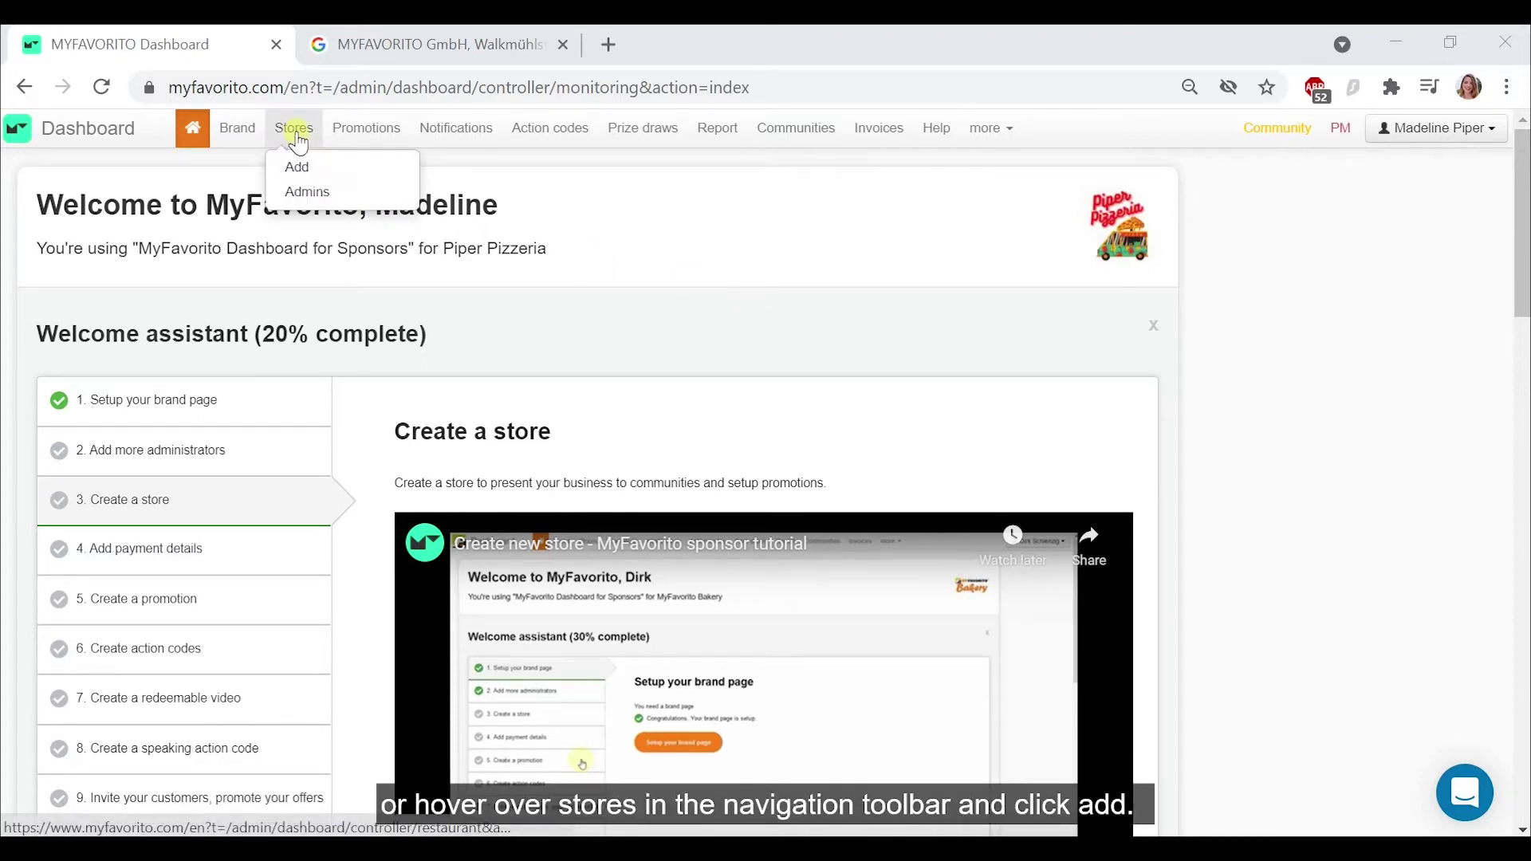
Step: Add a store named 'Piper Pizzeria' with its authentic Italian-style Erfurt pizzeria description
{"action": "left_click", "coordinate": [299, 167]}
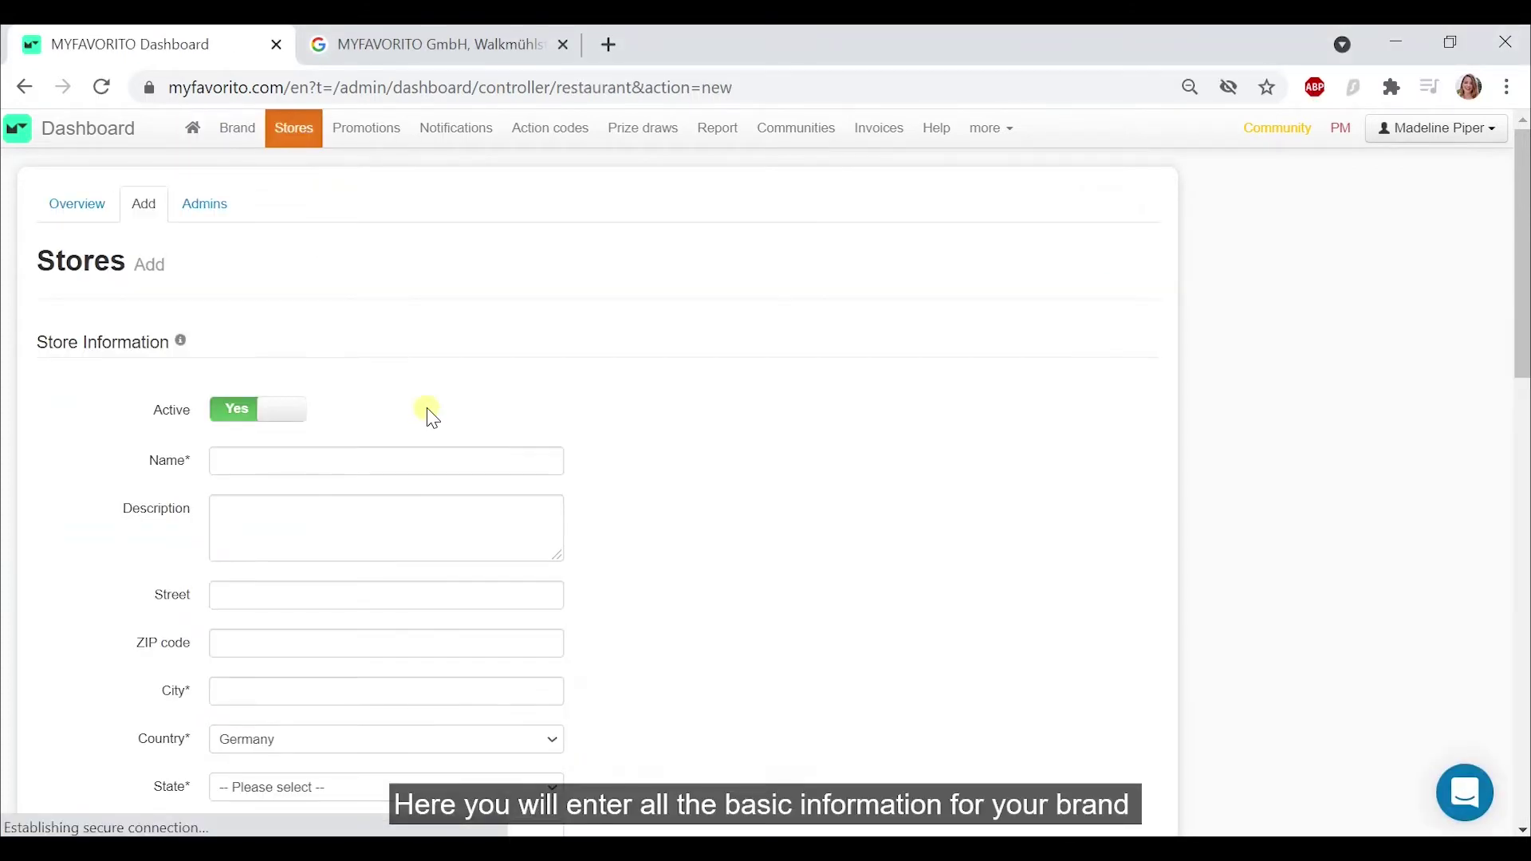
{"action": "scroll", "coordinate": [428, 412], "scroll_direction": "down", "scroll_amount": 1}
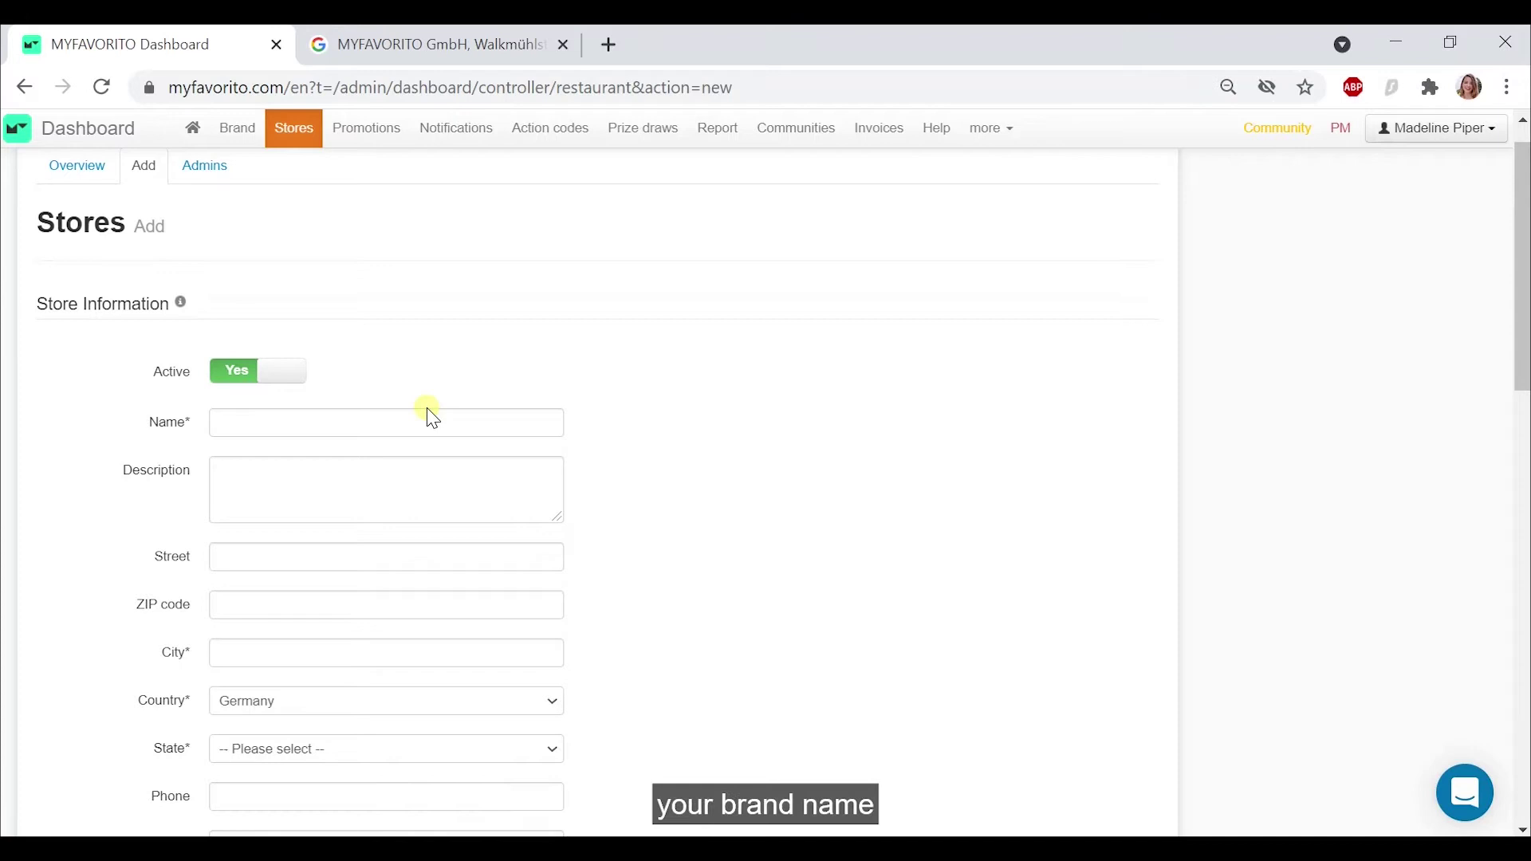
{"action": "left_click", "coordinate": [416, 421]}
{"action": "type", "text": "Pi"}
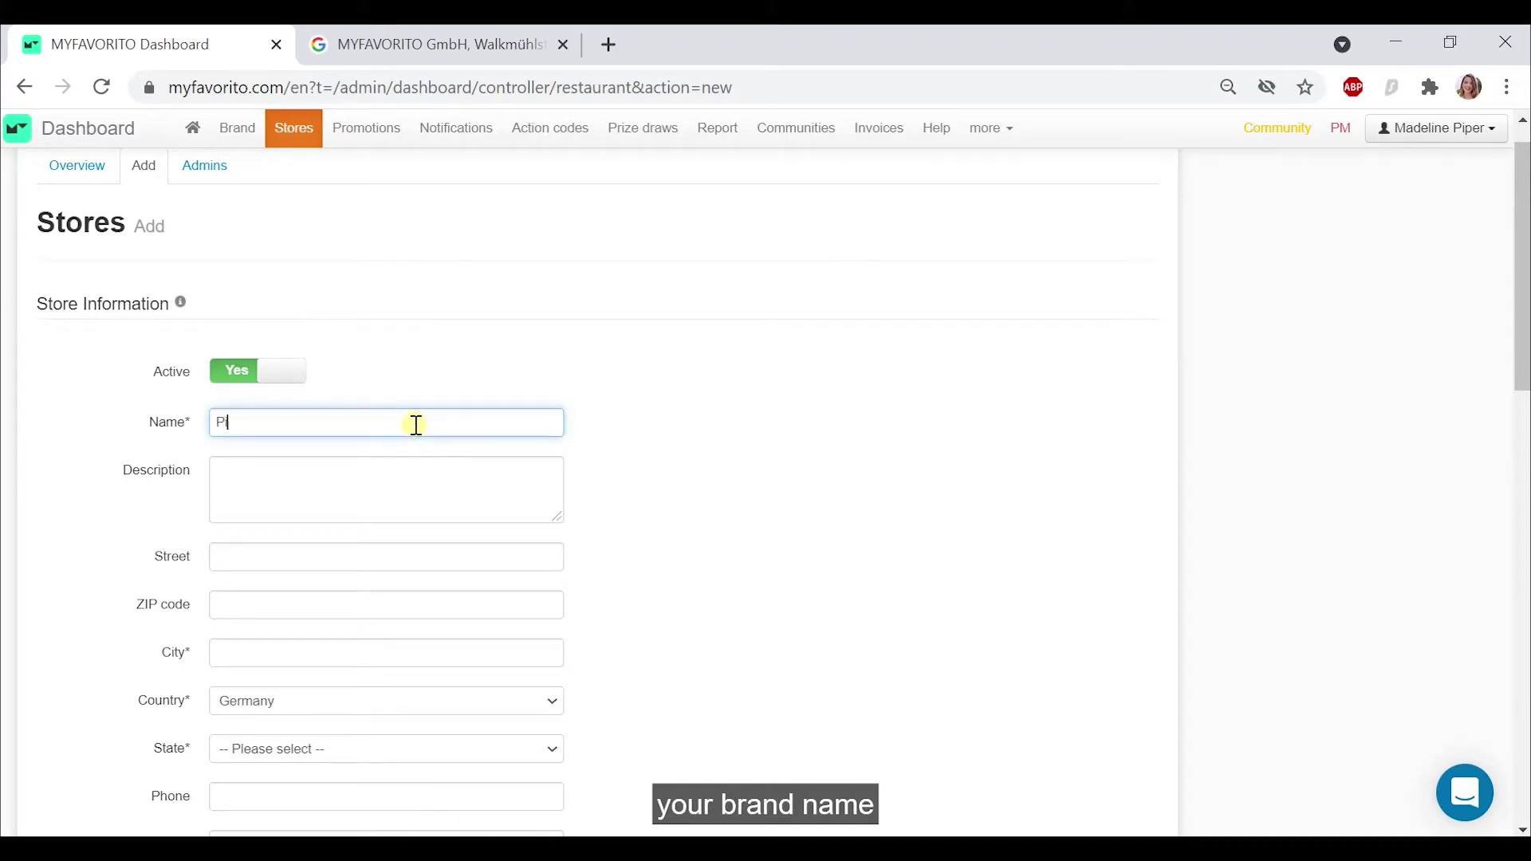
{"action": "type", "text": "per Pizzeria"}
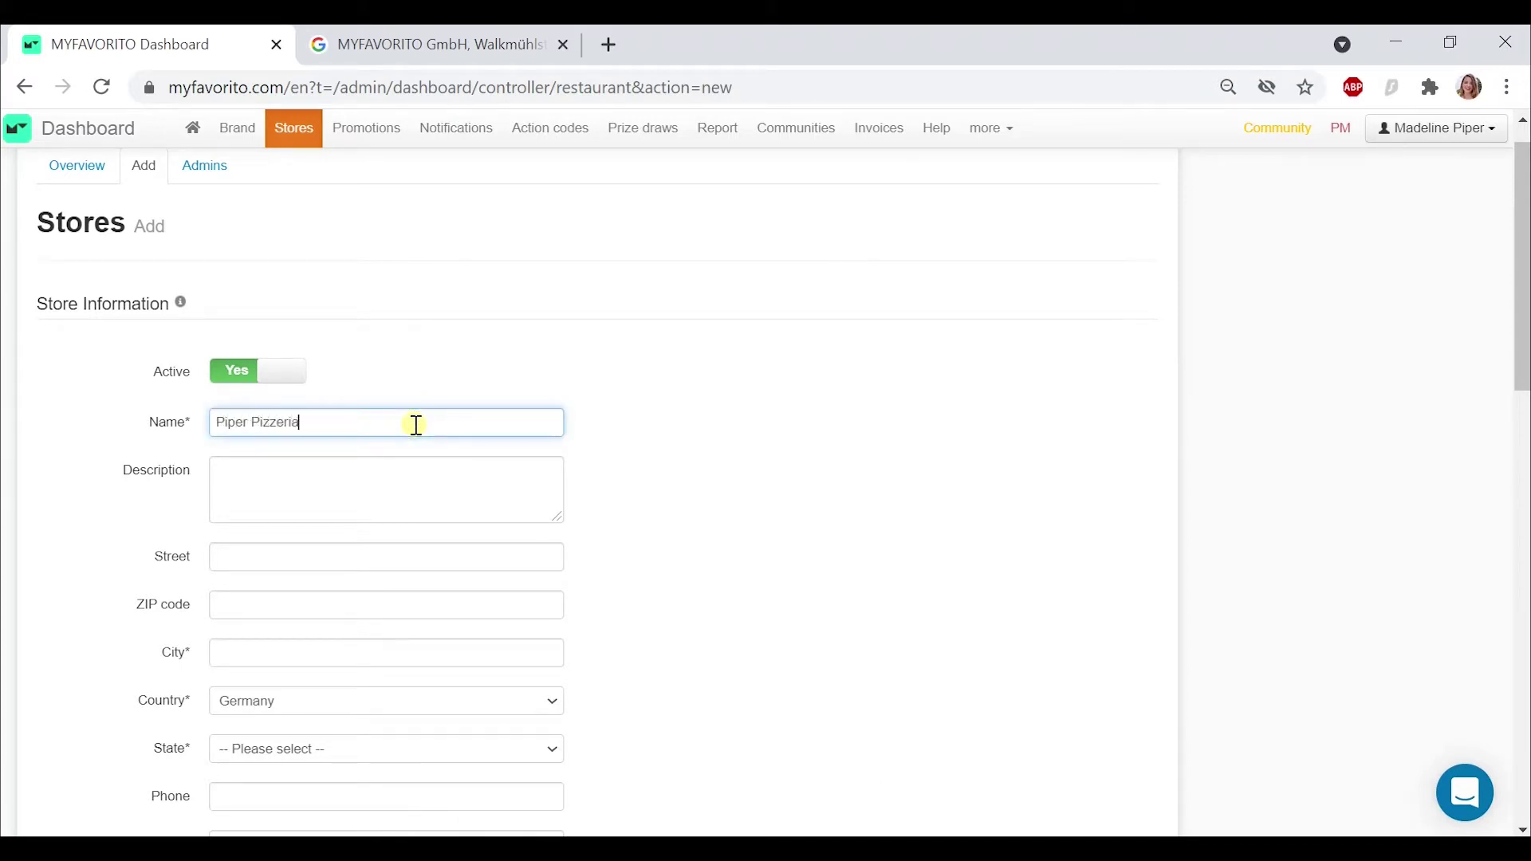
{"action": "key", "text": "Tab"}
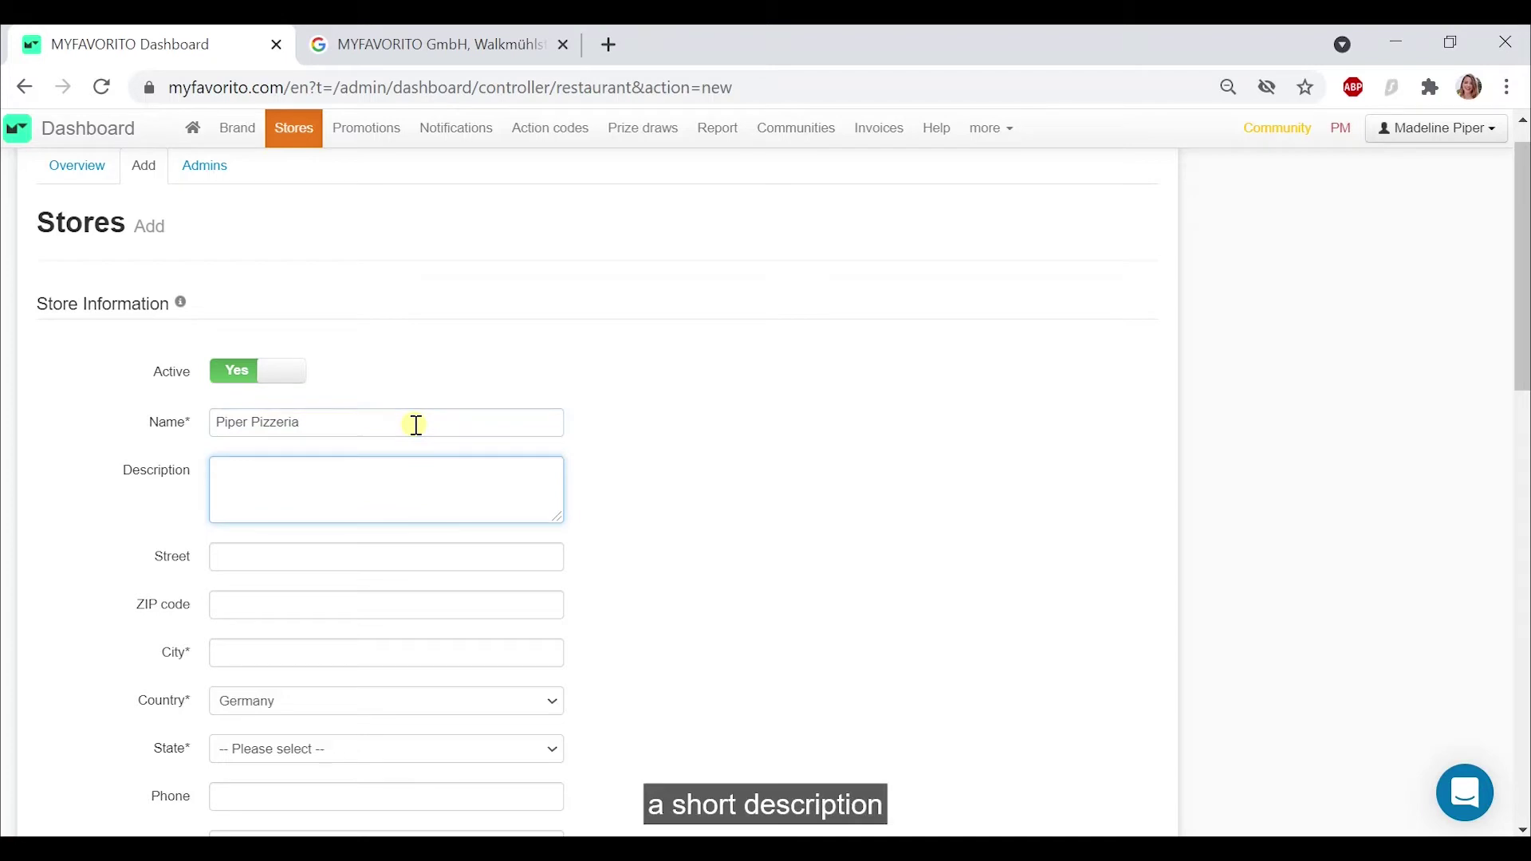
{"action": "type", "text": "An"}
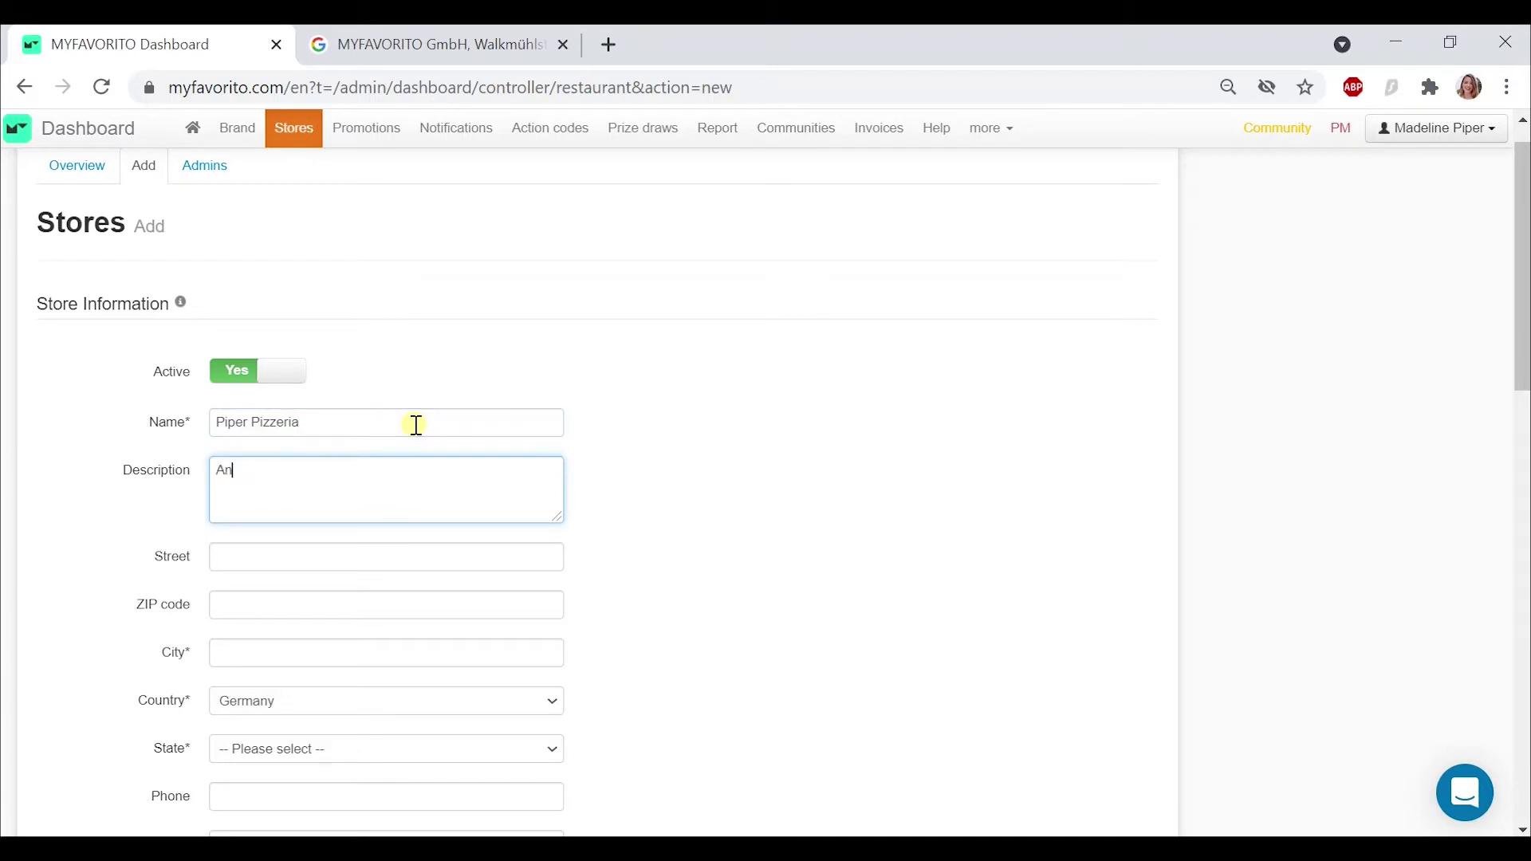
{"action": "type", "text": " authentic Italian-style "}
{"action": "type", "text": "pizzeria,"}
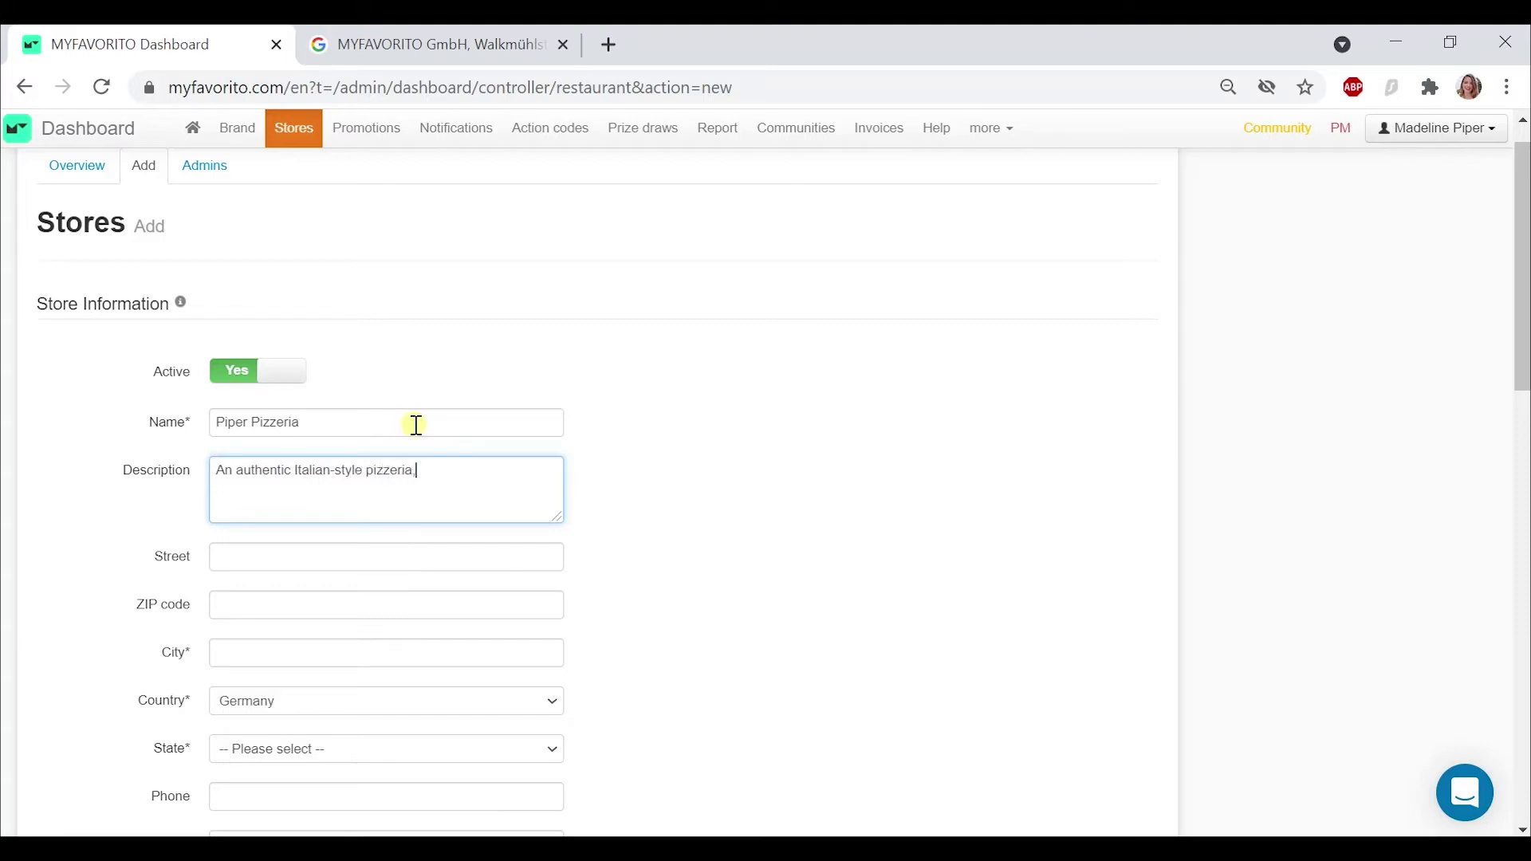
{"action": "type", "text": " serving pizza lovers "}
{"action": "type", "text": "in the heart o"}
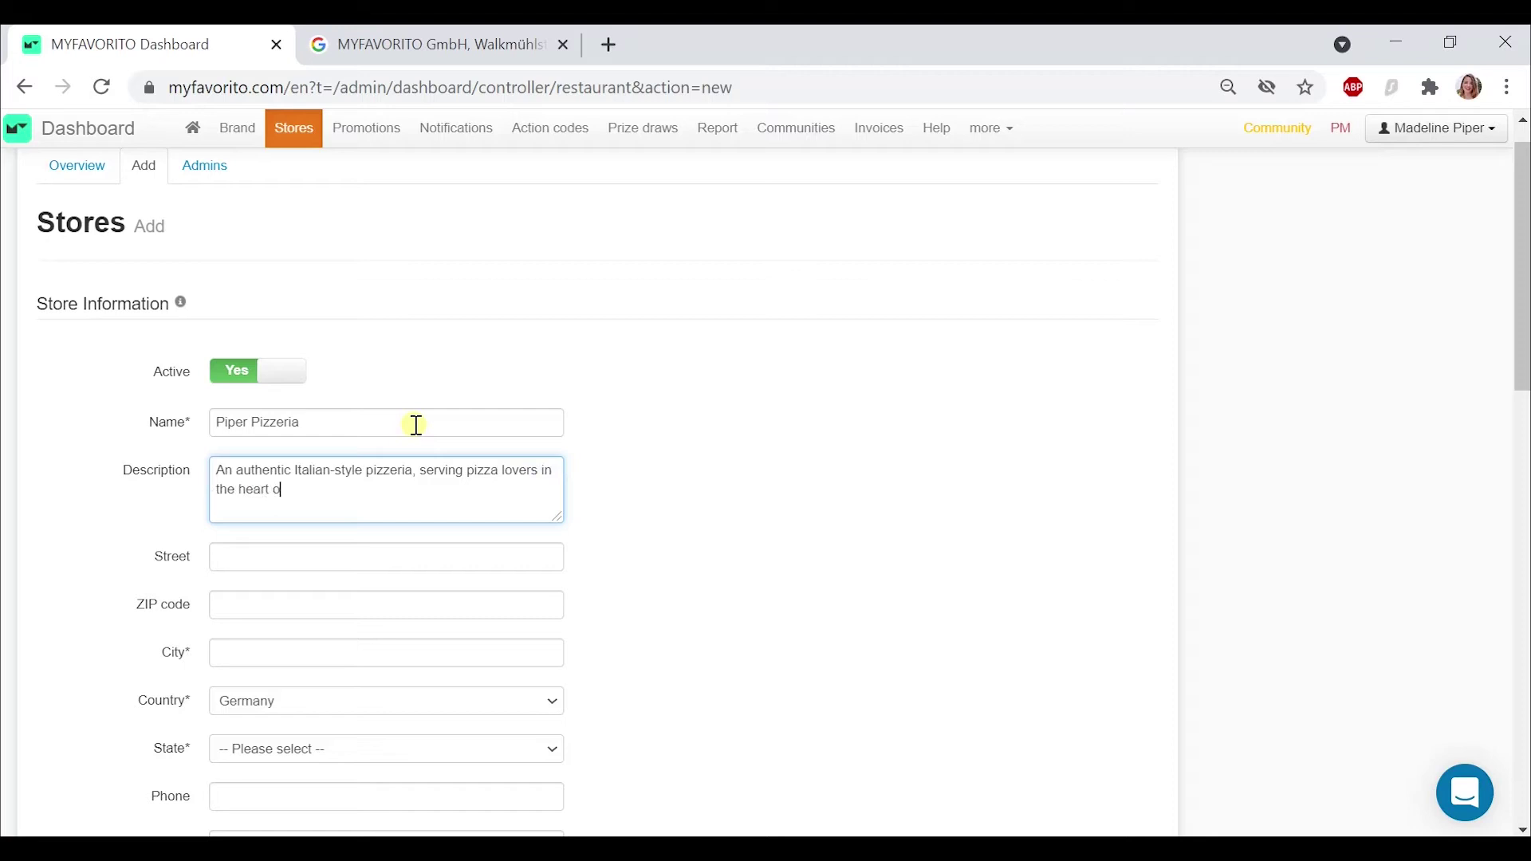
{"action": "type", "text": "f Erfurt!"}
{"action": "scroll", "coordinate": [415, 425], "scroll_direction": "down", "scroll_amount": 1}
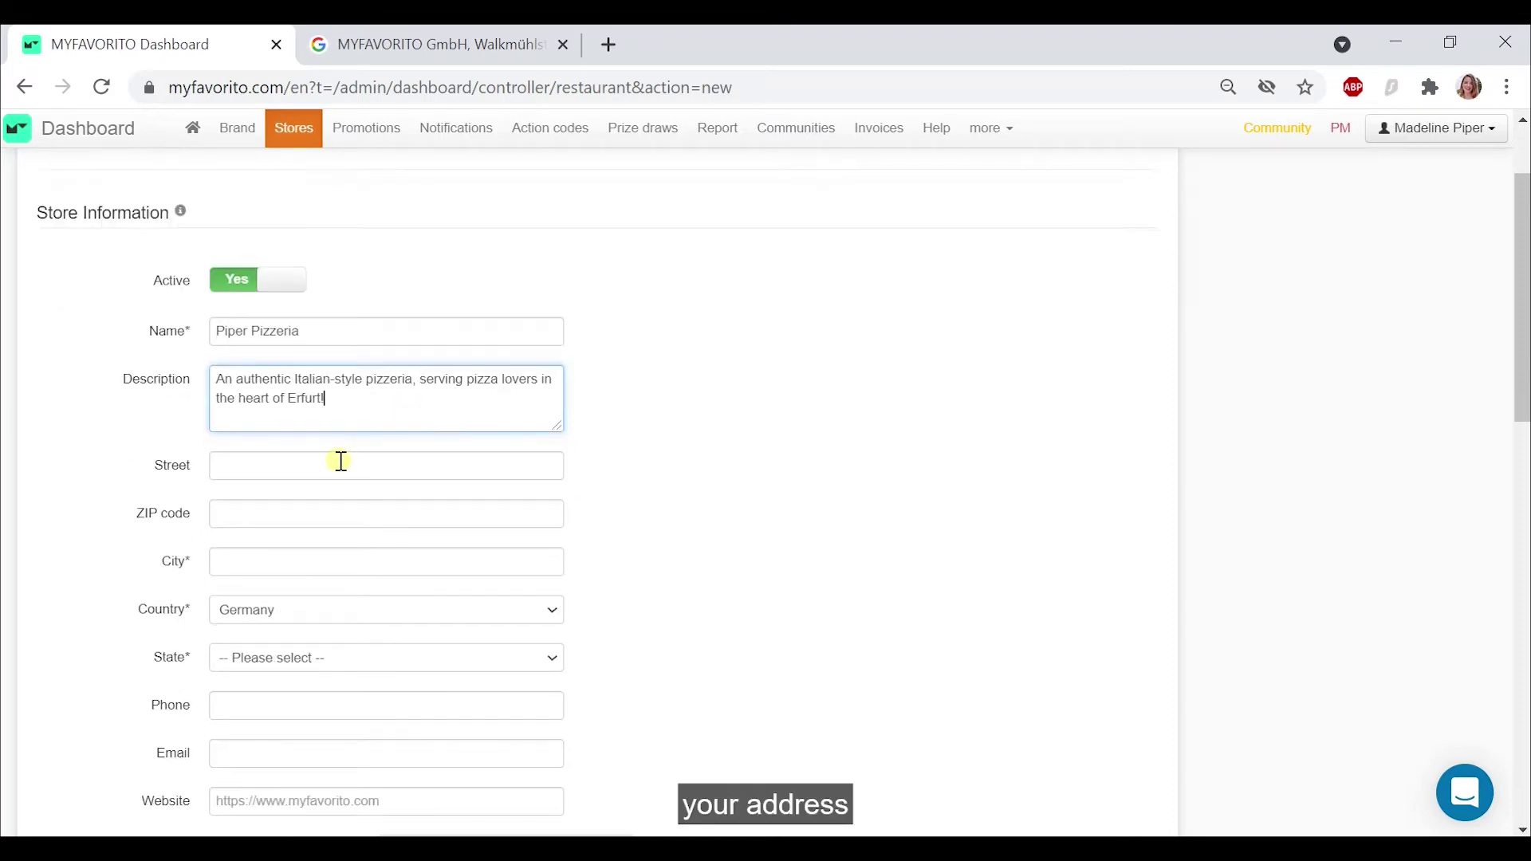
{"action": "left_click", "coordinate": [338, 461]}
{"action": "key", "text": "ctrl+v"}
{"action": "key", "text": "Tab"}
{"action": "type", "text": "99084"}
{"action": "left_click", "coordinate": [283, 561]}
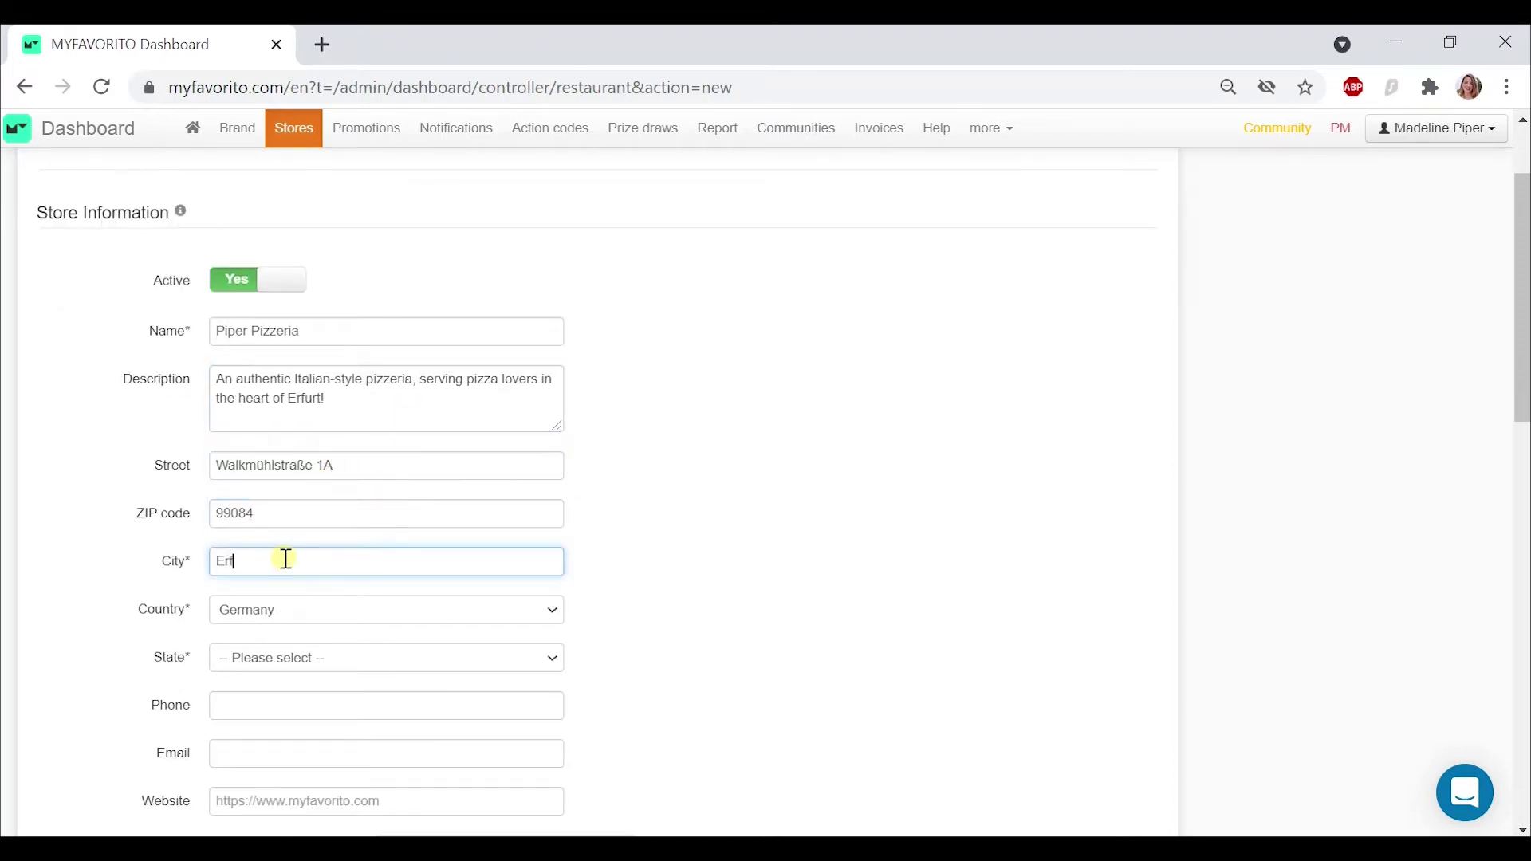
{"action": "type", "text": "Erfurt"}
{"action": "scroll", "coordinate": [285, 560], "scroll_direction": "down", "scroll_amount": 1}
{"action": "left_click", "coordinate": [287, 552]}
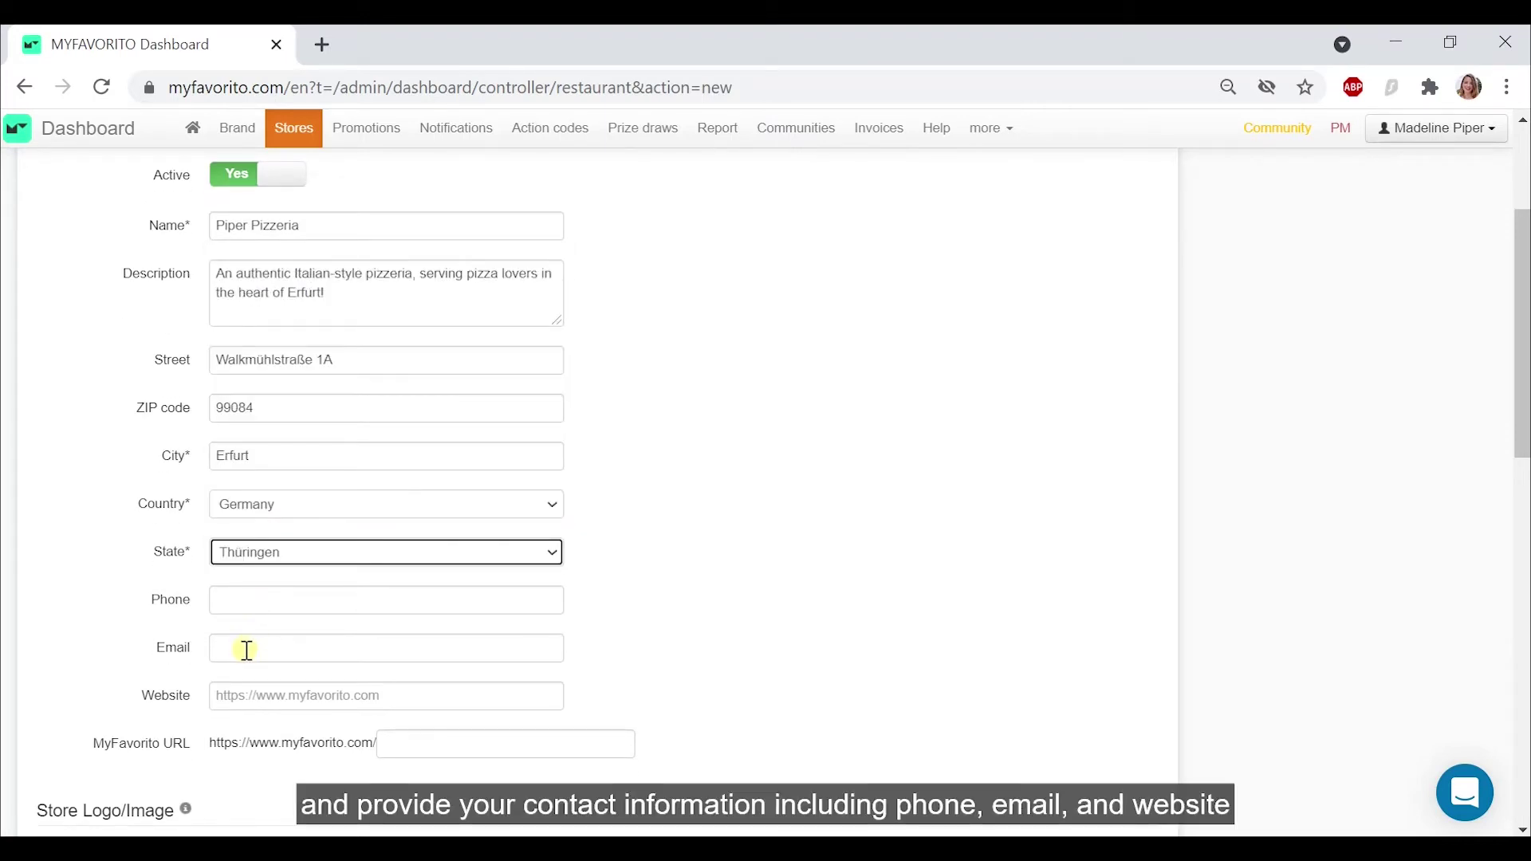
{"action": "left_click", "coordinate": [244, 647]}
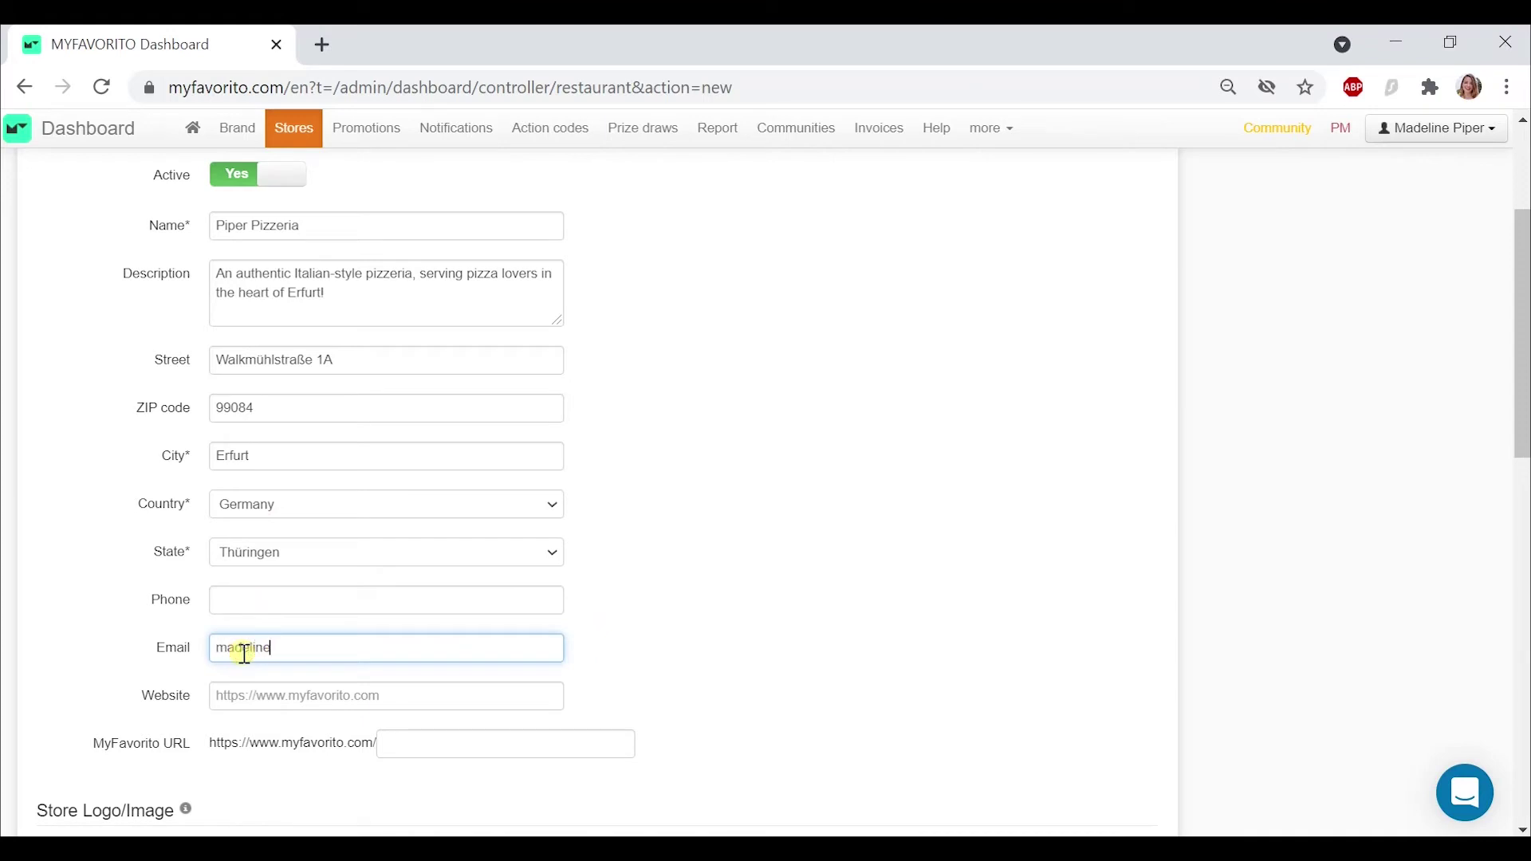
{"action": "scroll", "coordinate": [243, 652], "scroll_direction": "down", "scroll_amount": 3}
{"action": "scroll", "coordinate": [243, 652], "scroll_direction": "down", "scroll_amount": 2}
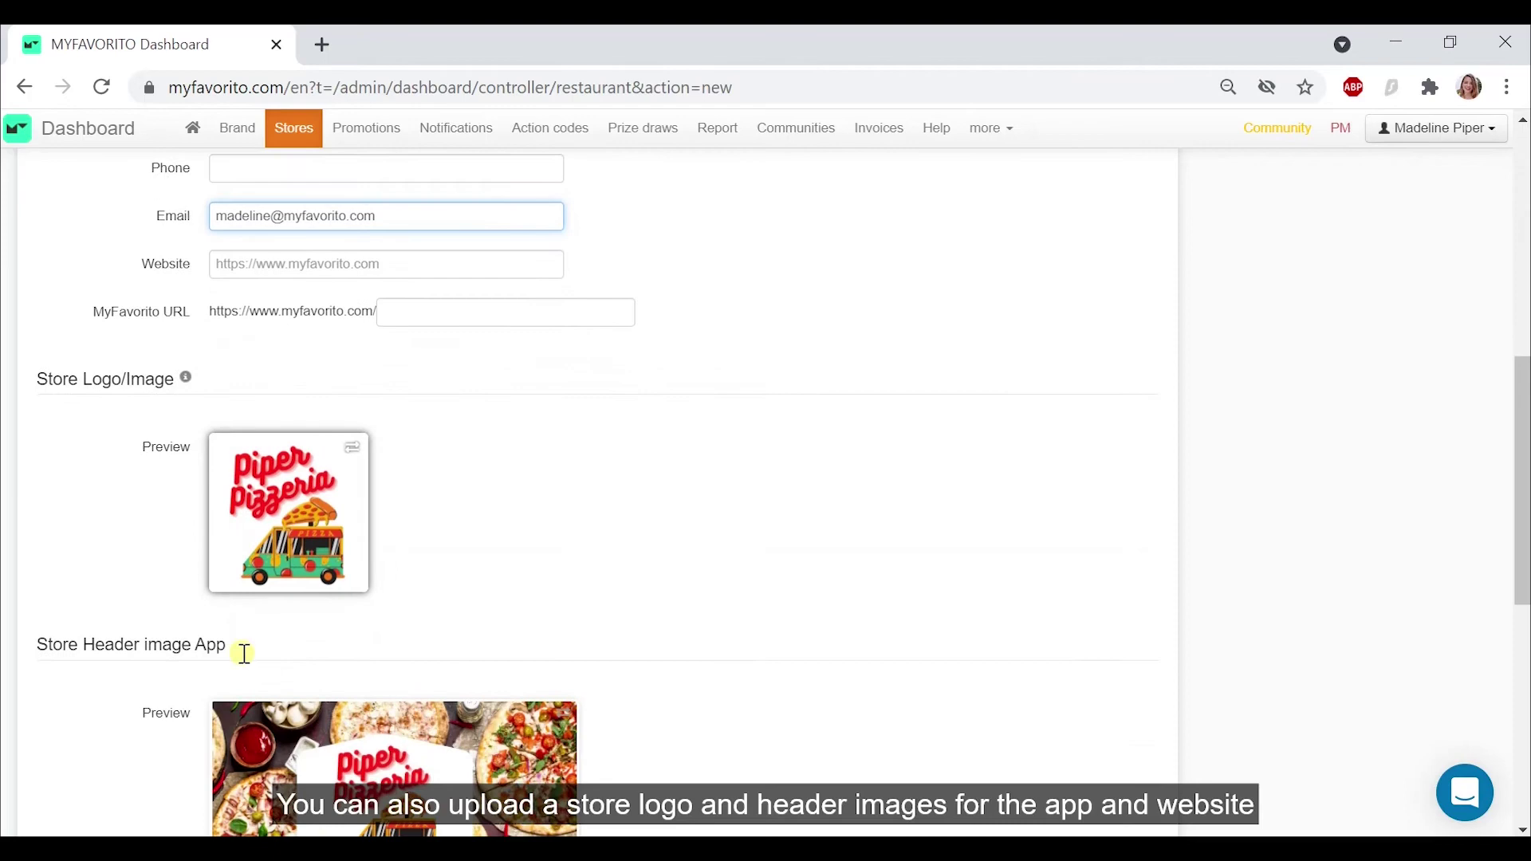
{"action": "scroll", "coordinate": [396, 647], "scroll_direction": "down", "scroll_amount": 1}
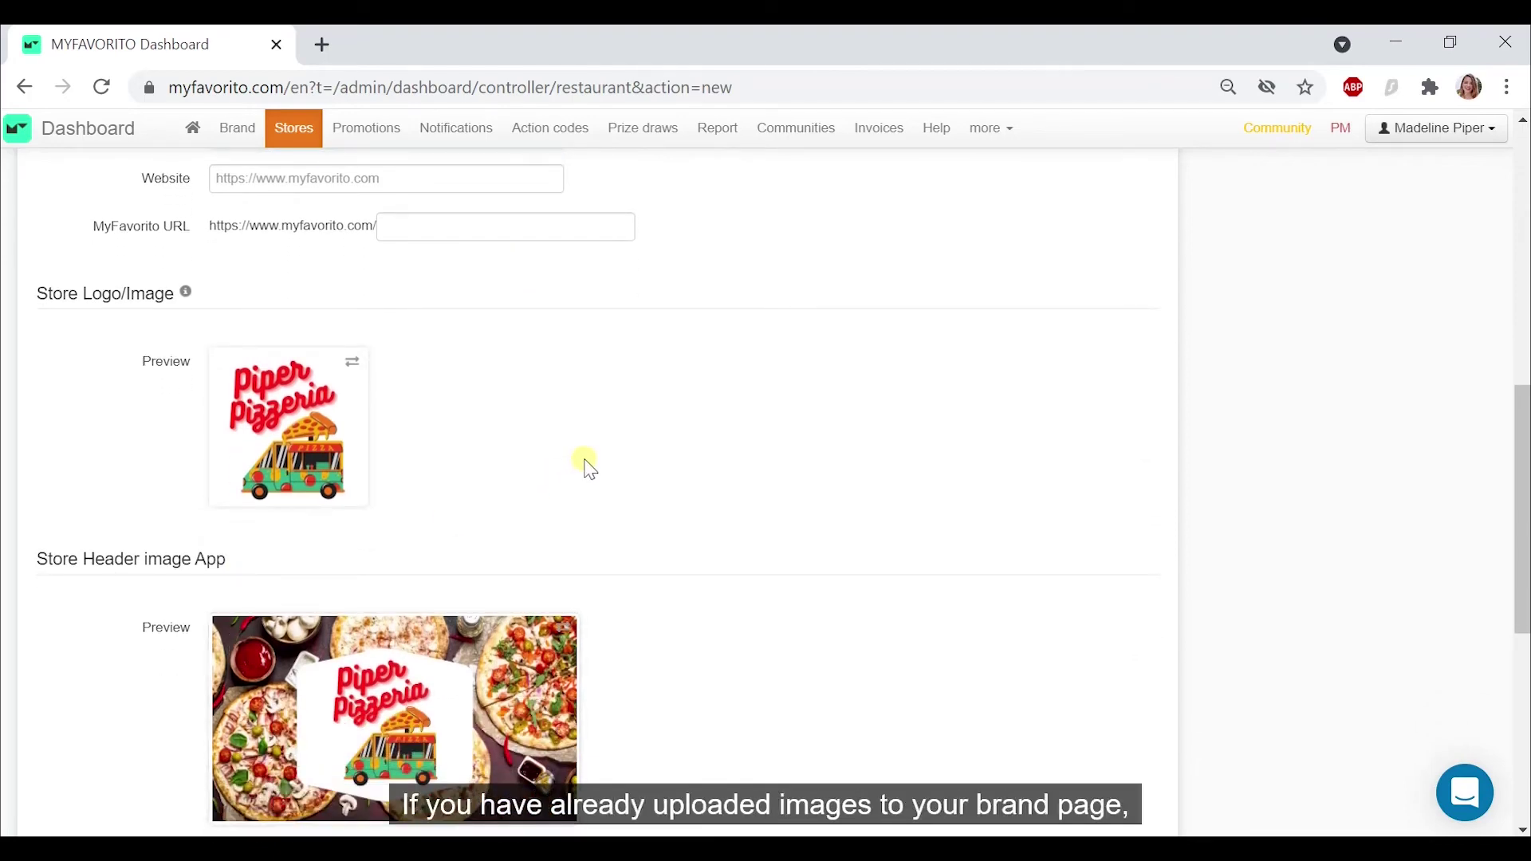
{"action": "scroll", "coordinate": [586, 465], "scroll_direction": "down", "scroll_amount": 2}
{"action": "scroll", "coordinate": [585, 465], "scroll_direction": "down", "scroll_amount": 1}
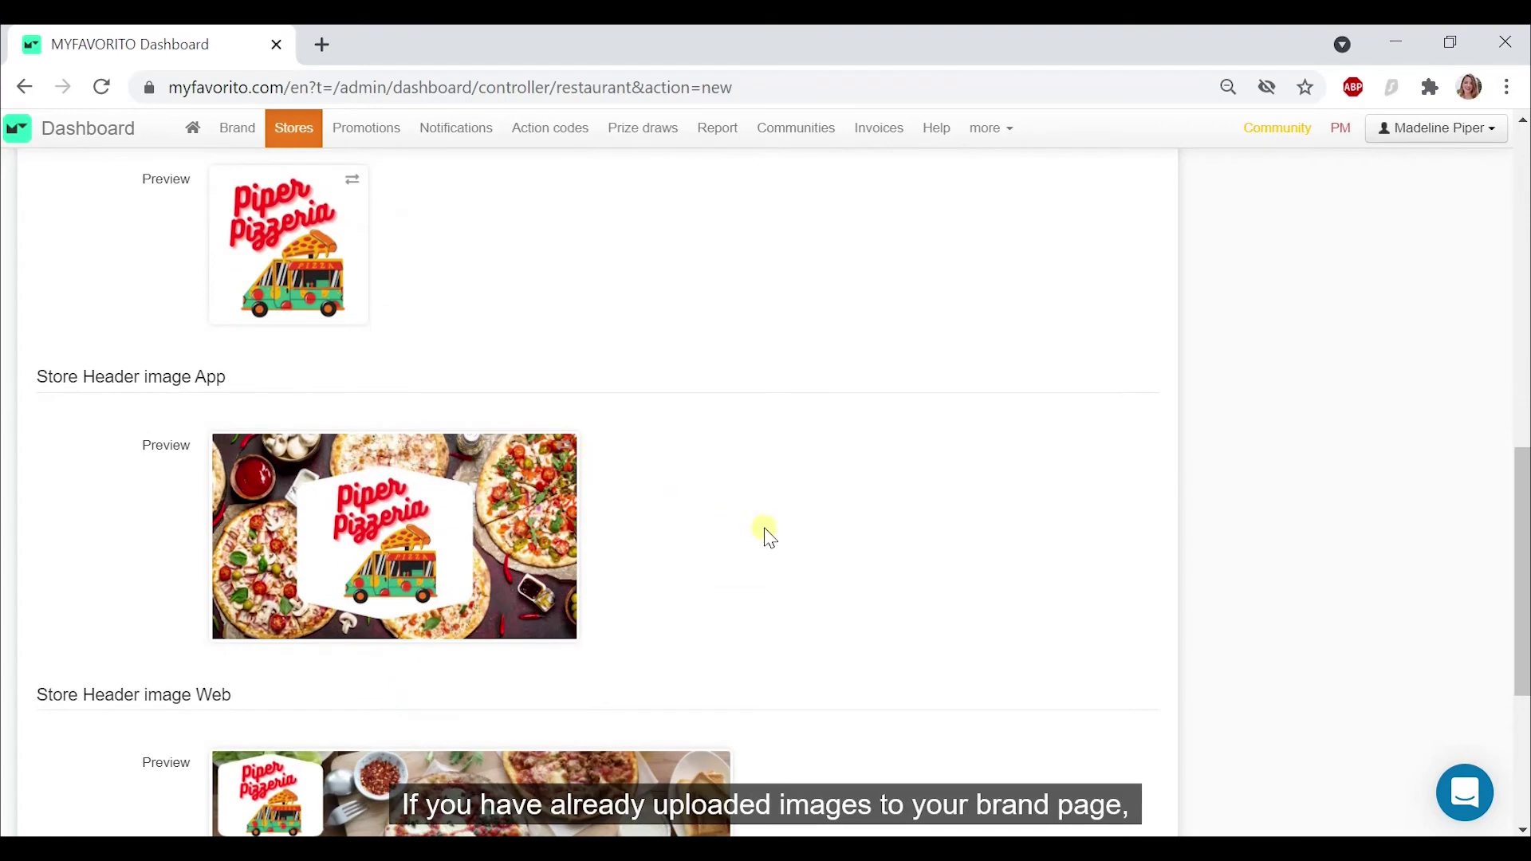
{"action": "scroll", "coordinate": [766, 535], "scroll_direction": "down", "scroll_amount": 1}
{"action": "scroll", "coordinate": [766, 536], "scroll_direction": "down", "scroll_amount": 2}
{"action": "scroll", "coordinate": [766, 535], "scroll_direction": "down", "scroll_amount": 2}
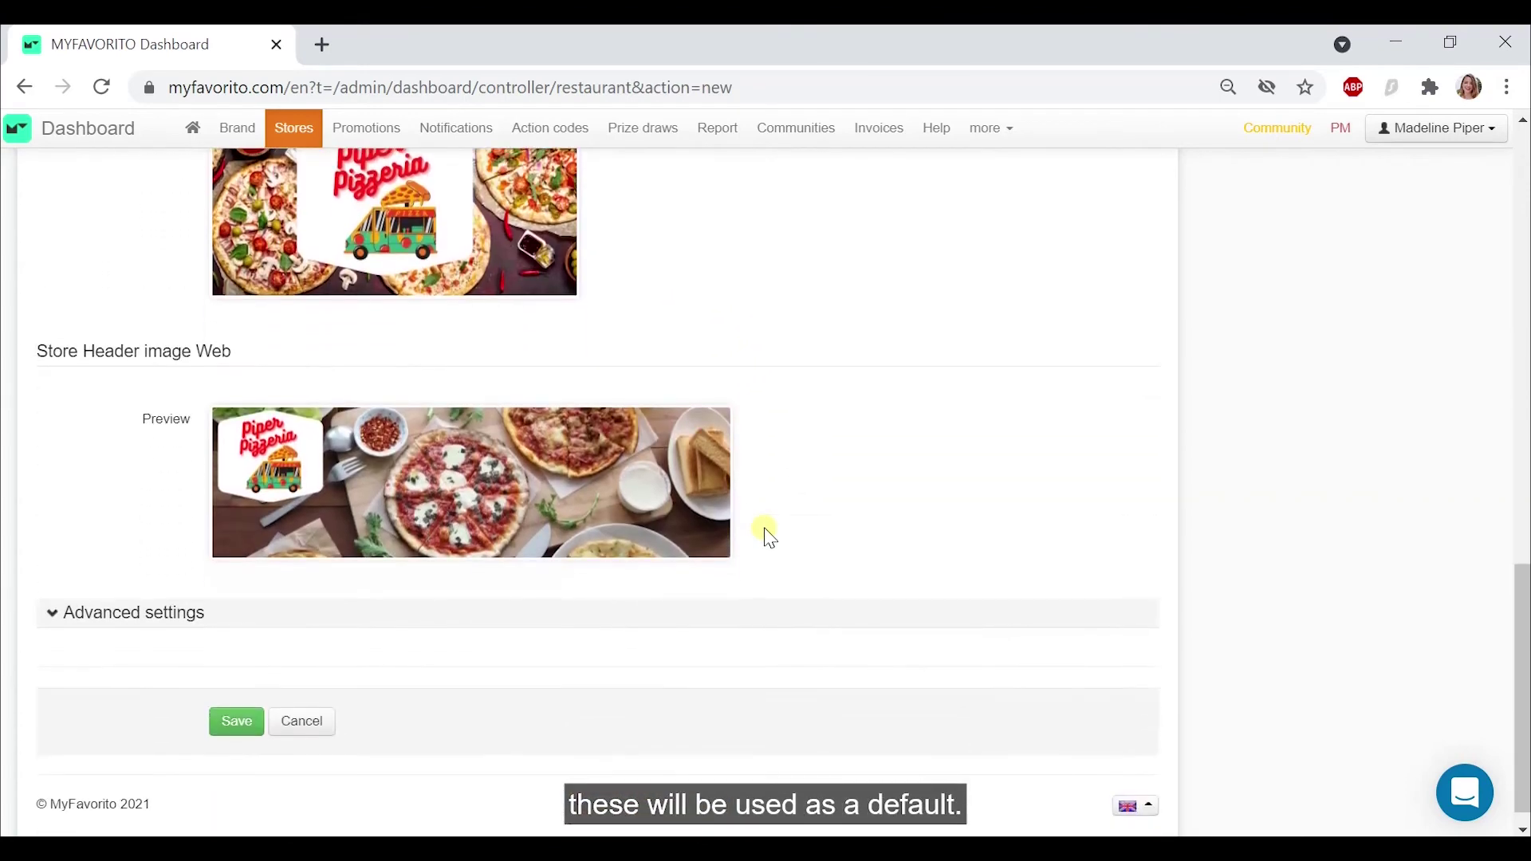
{"action": "scroll", "coordinate": [162, 612], "scroll_direction": "down", "scroll_amount": 1}
Step: Expand Advanced settings and leave the Business hours display switched off after toggling it
{"action": "left_click", "coordinate": [162, 591]}
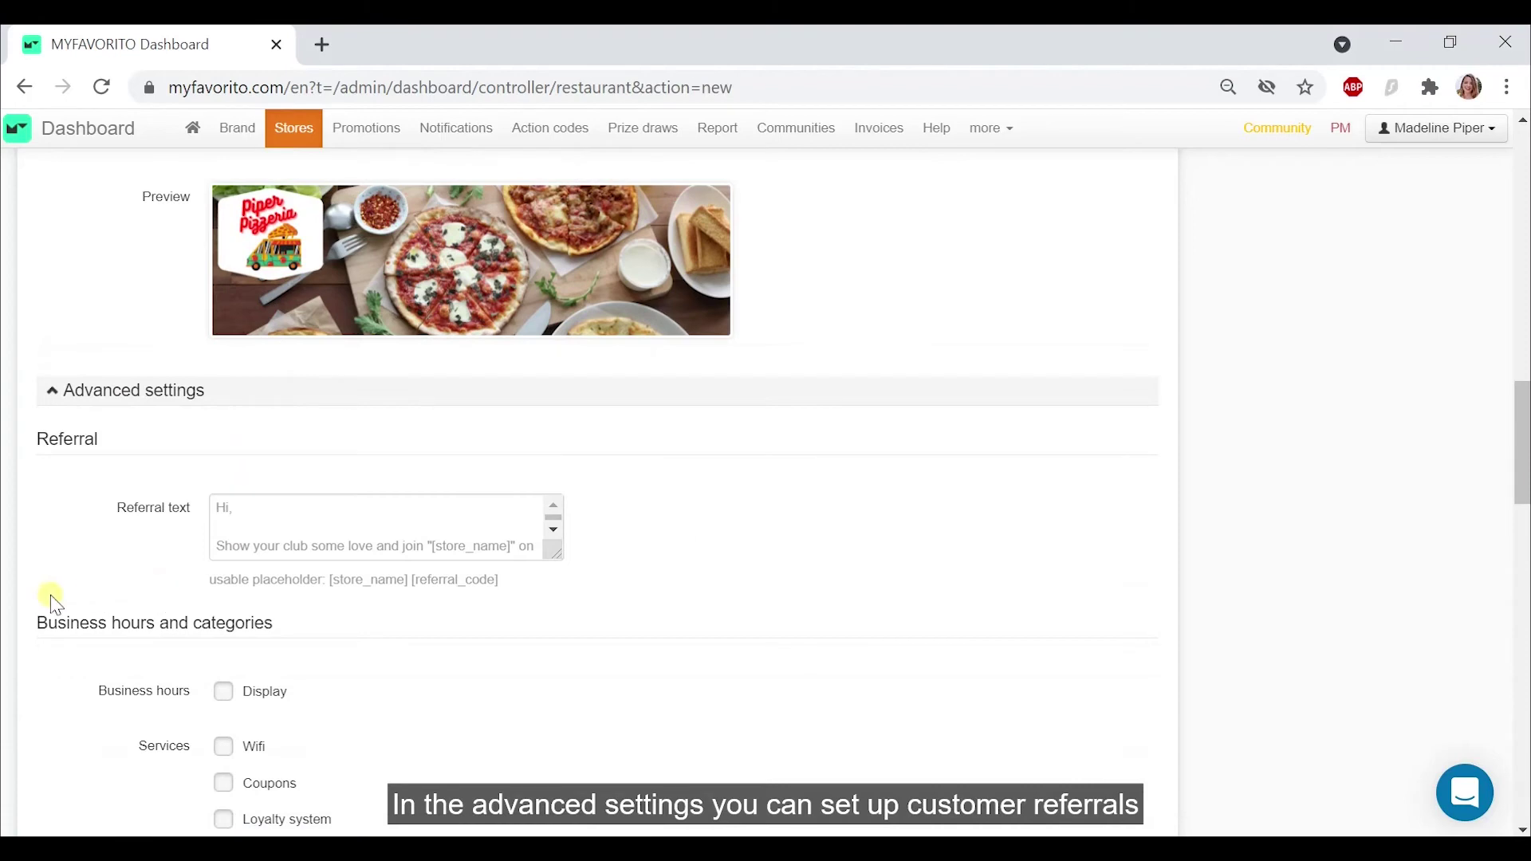
{"action": "scroll", "coordinate": [54, 672], "scroll_direction": "down", "scroll_amount": 2}
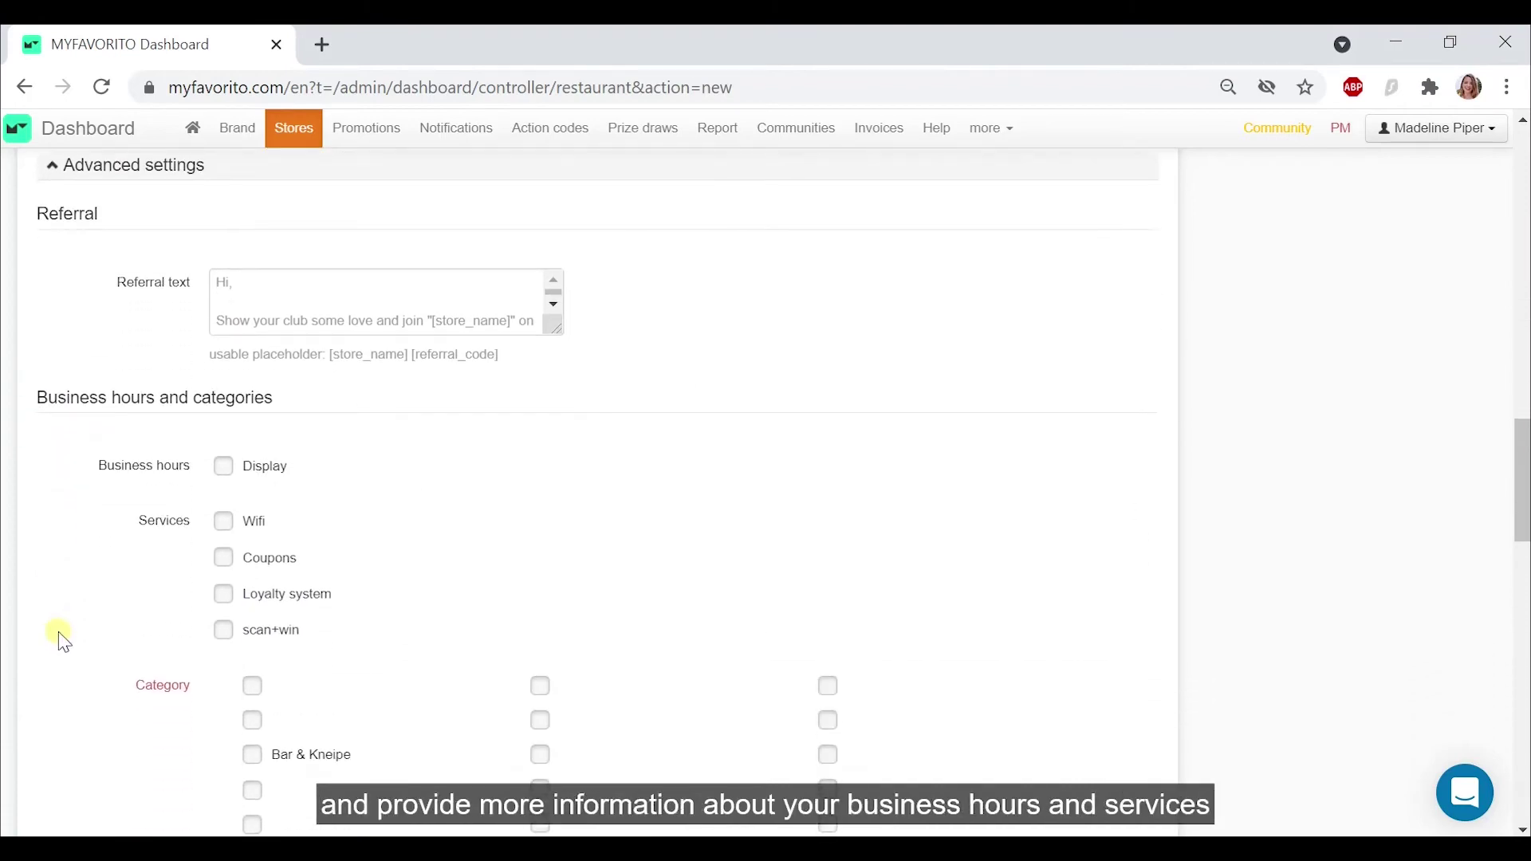
{"action": "left_click", "coordinate": [227, 469]}
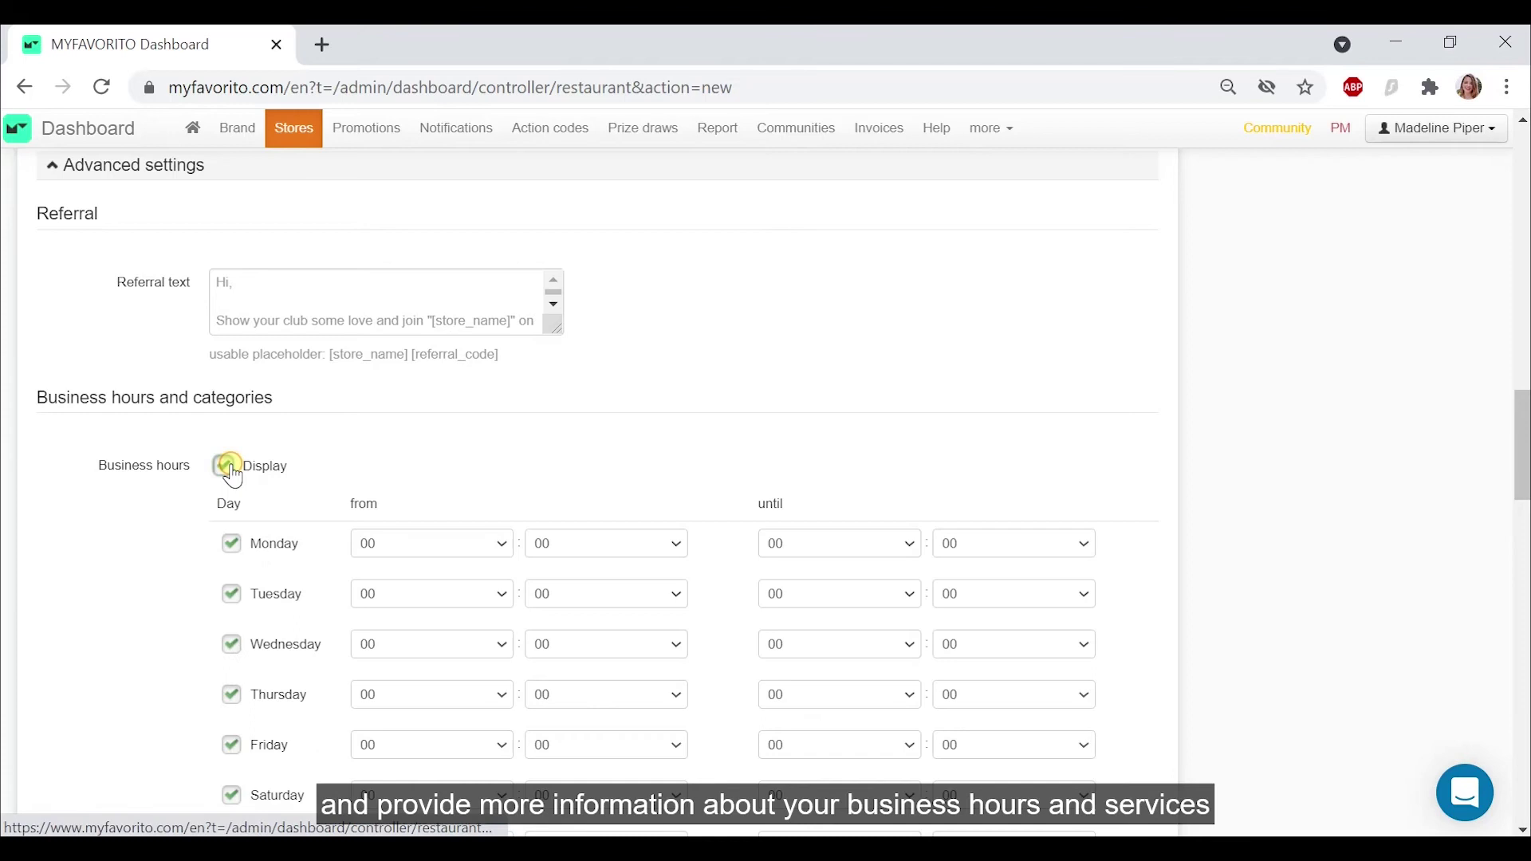
{"action": "scroll", "coordinate": [229, 469], "scroll_direction": "down", "scroll_amount": 1}
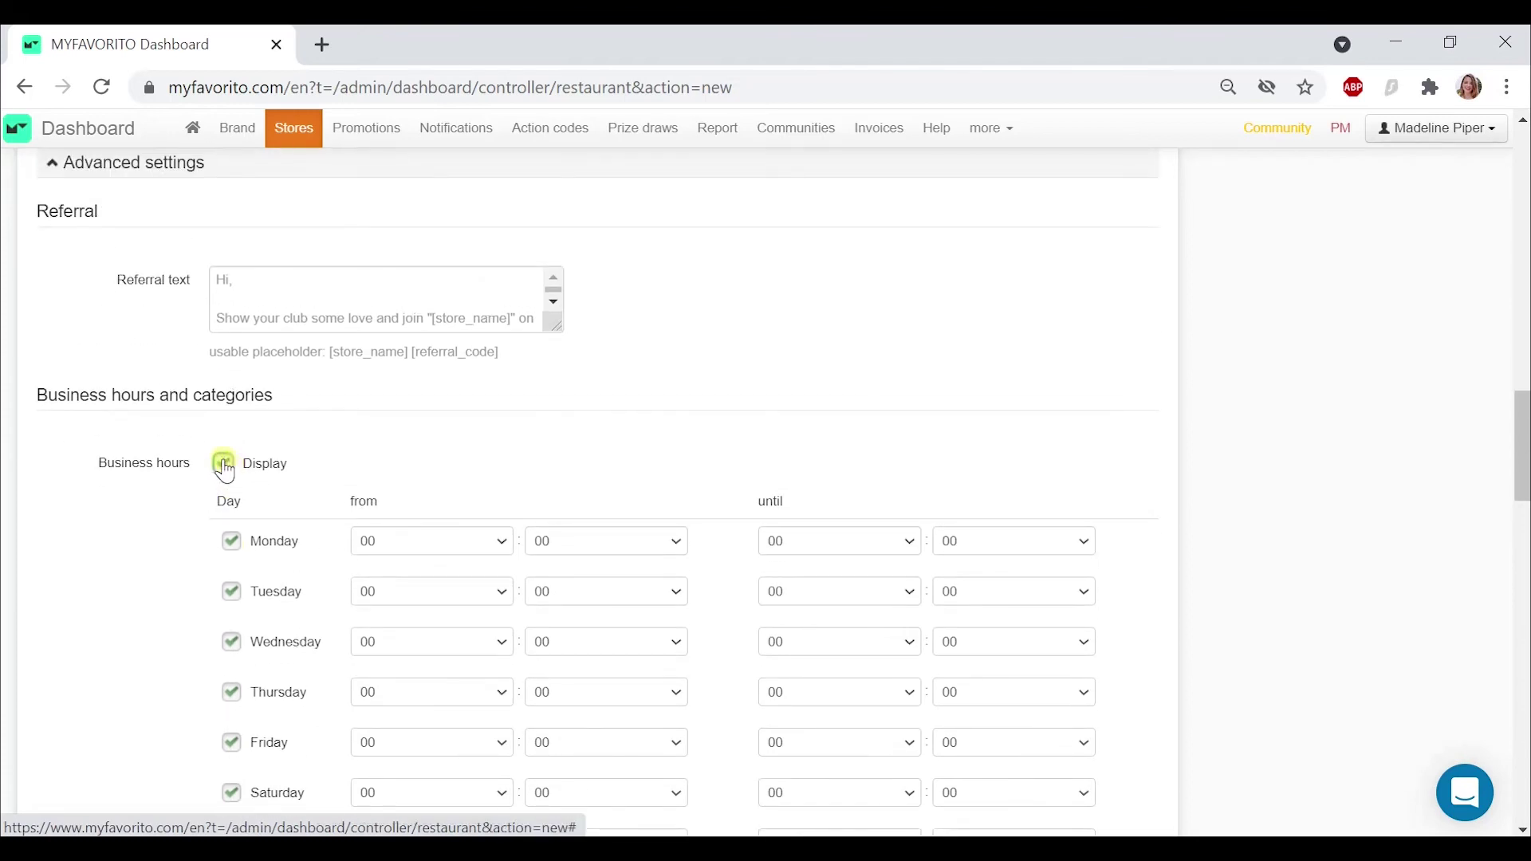
{"action": "left_click", "coordinate": [225, 467]}
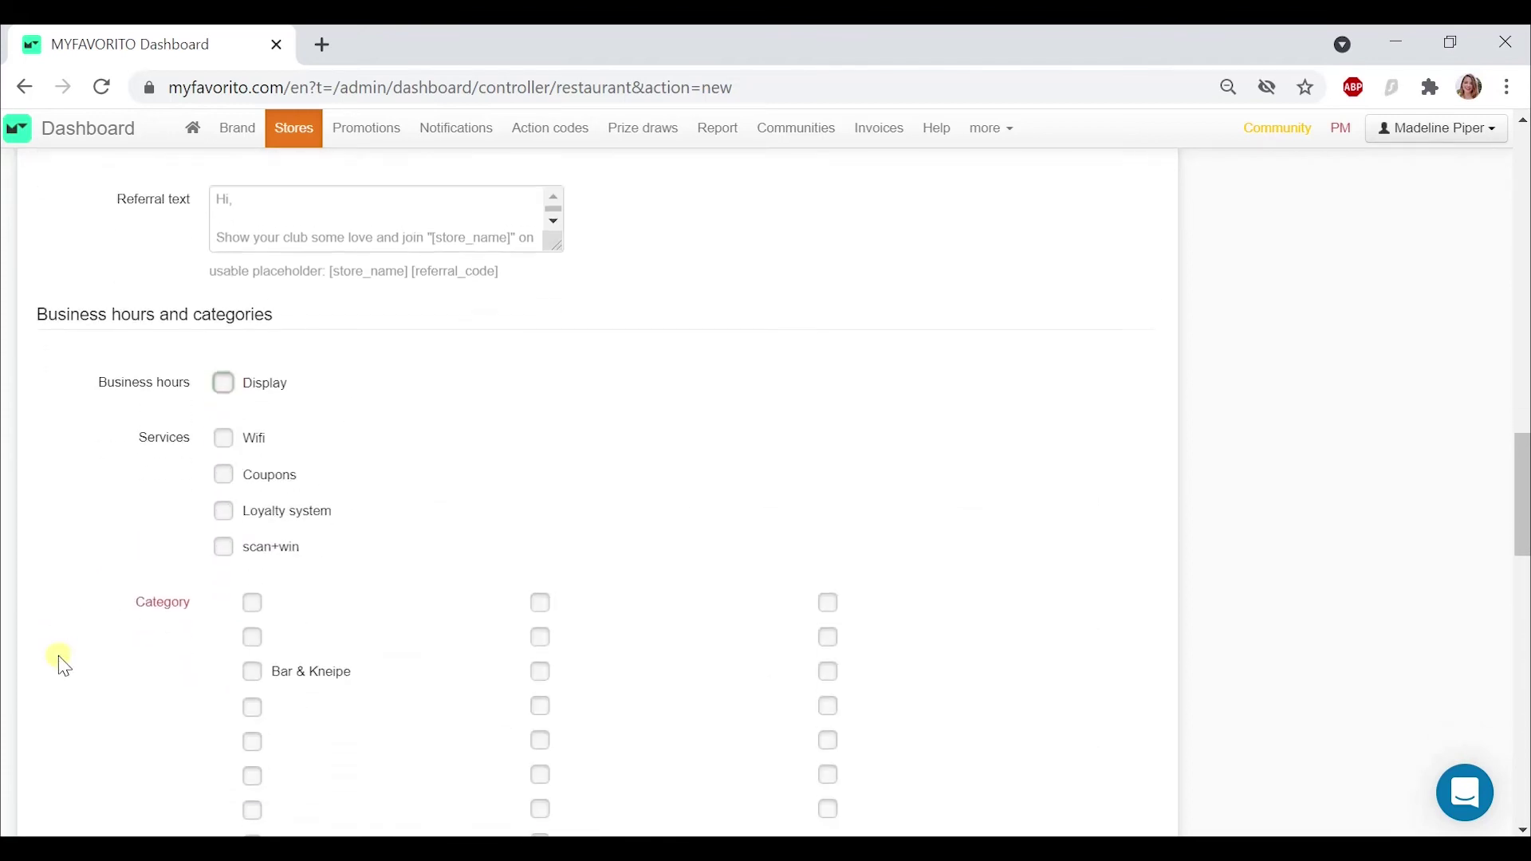
{"action": "scroll", "coordinate": [57, 660], "scroll_direction": "down", "scroll_amount": 2}
{"action": "scroll", "coordinate": [57, 661], "scroll_direction": "down", "scroll_amount": 2}
{"action": "scroll", "coordinate": [58, 660], "scroll_direction": "down", "scroll_amount": 1}
{"action": "scroll", "coordinate": [58, 661], "scroll_direction": "down", "scroll_amount": 3}
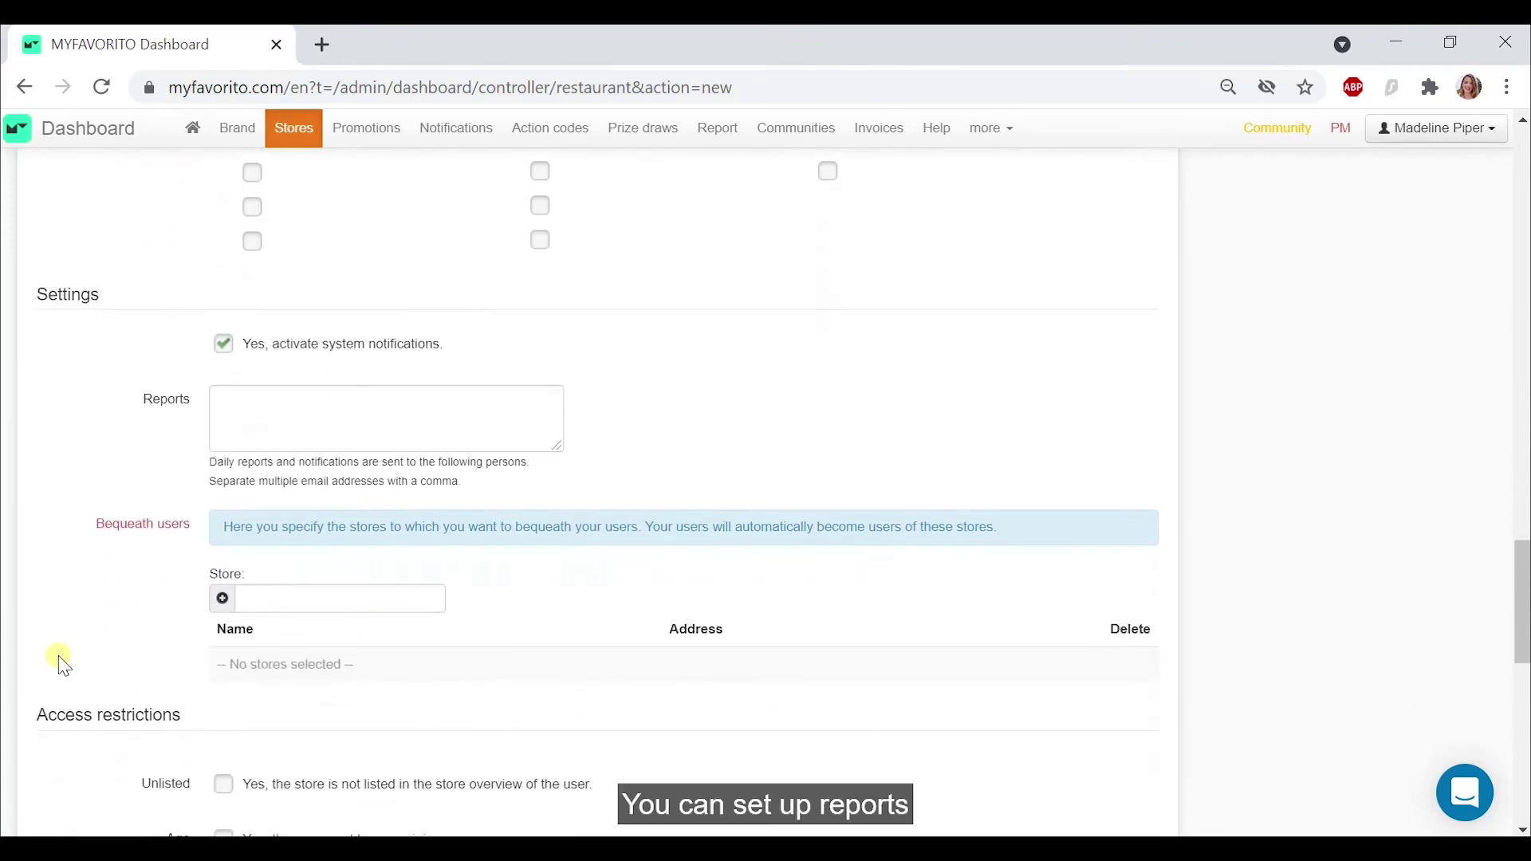
{"action": "scroll", "coordinate": [58, 661], "scroll_direction": "down", "scroll_amount": 1}
{"action": "scroll", "coordinate": [57, 660], "scroll_direction": "down", "scroll_amount": 2}
{"action": "scroll", "coordinate": [58, 661], "scroll_direction": "down", "scroll_amount": 2}
{"action": "scroll", "coordinate": [58, 660], "scroll_direction": "down", "scroll_amount": 2}
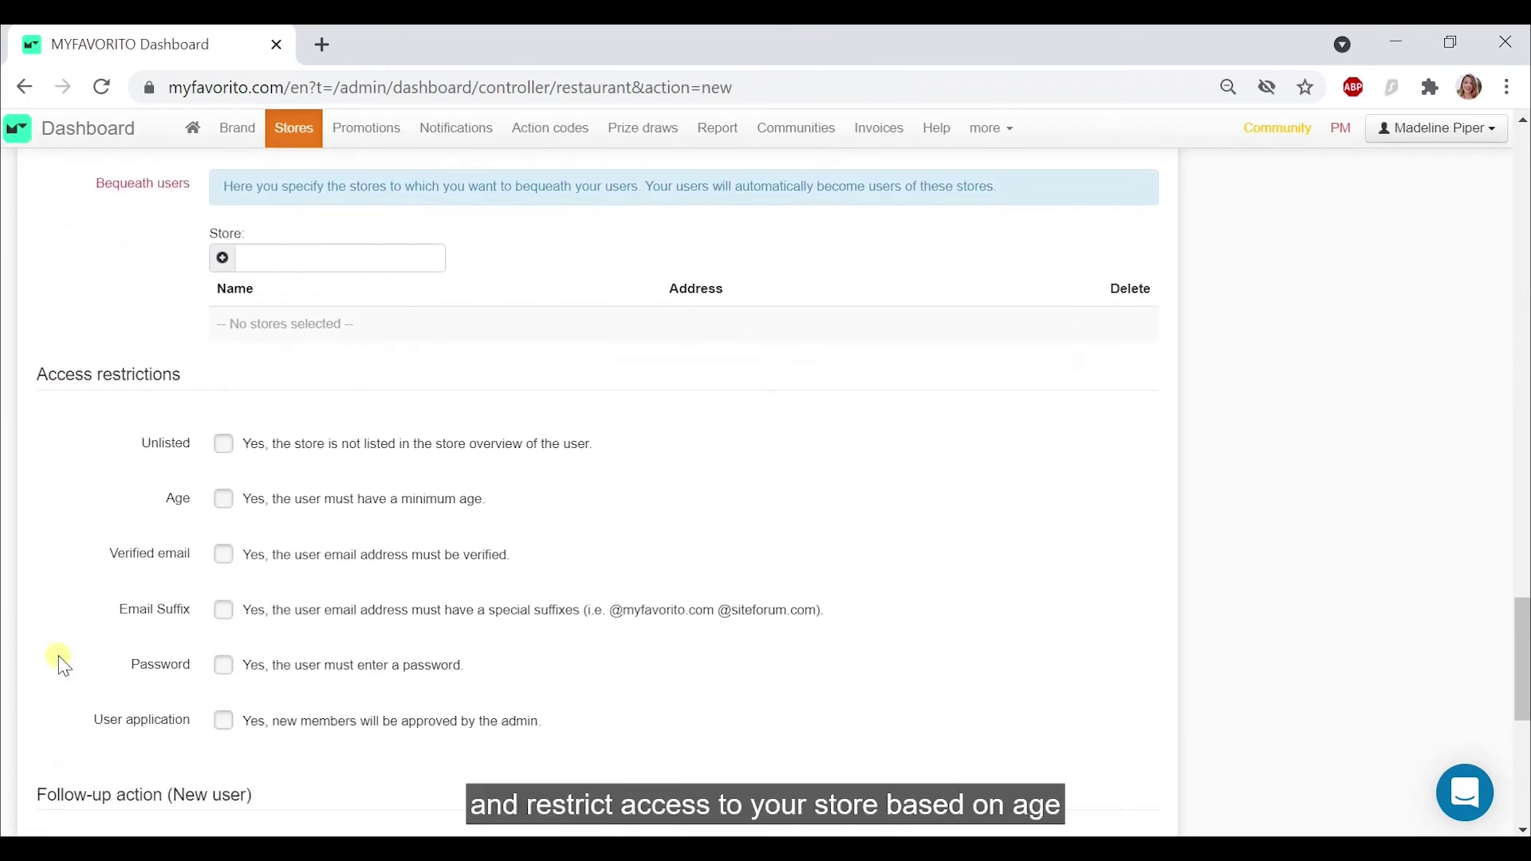
{"action": "scroll", "coordinate": [58, 660], "scroll_direction": "down", "scroll_amount": 1}
{"action": "scroll", "coordinate": [57, 660], "scroll_direction": "down", "scroll_amount": 1}
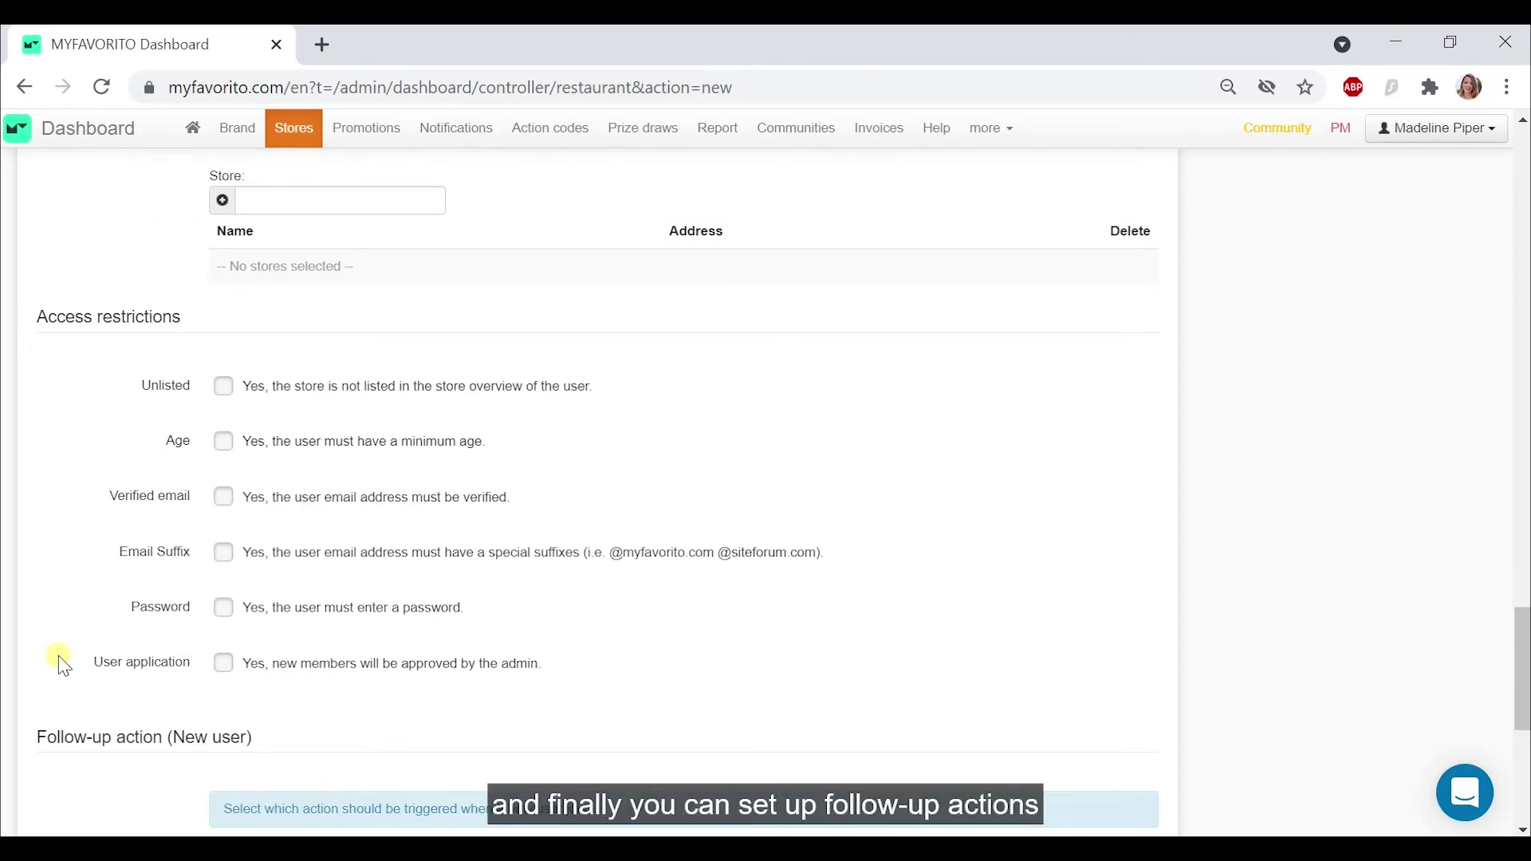
{"action": "scroll", "coordinate": [58, 657], "scroll_direction": "down", "scroll_amount": 2}
{"action": "scroll", "coordinate": [59, 656], "scroll_direction": "down", "scroll_amount": 2}
{"action": "scroll", "coordinate": [59, 657], "scroll_direction": "down", "scroll_amount": 2}
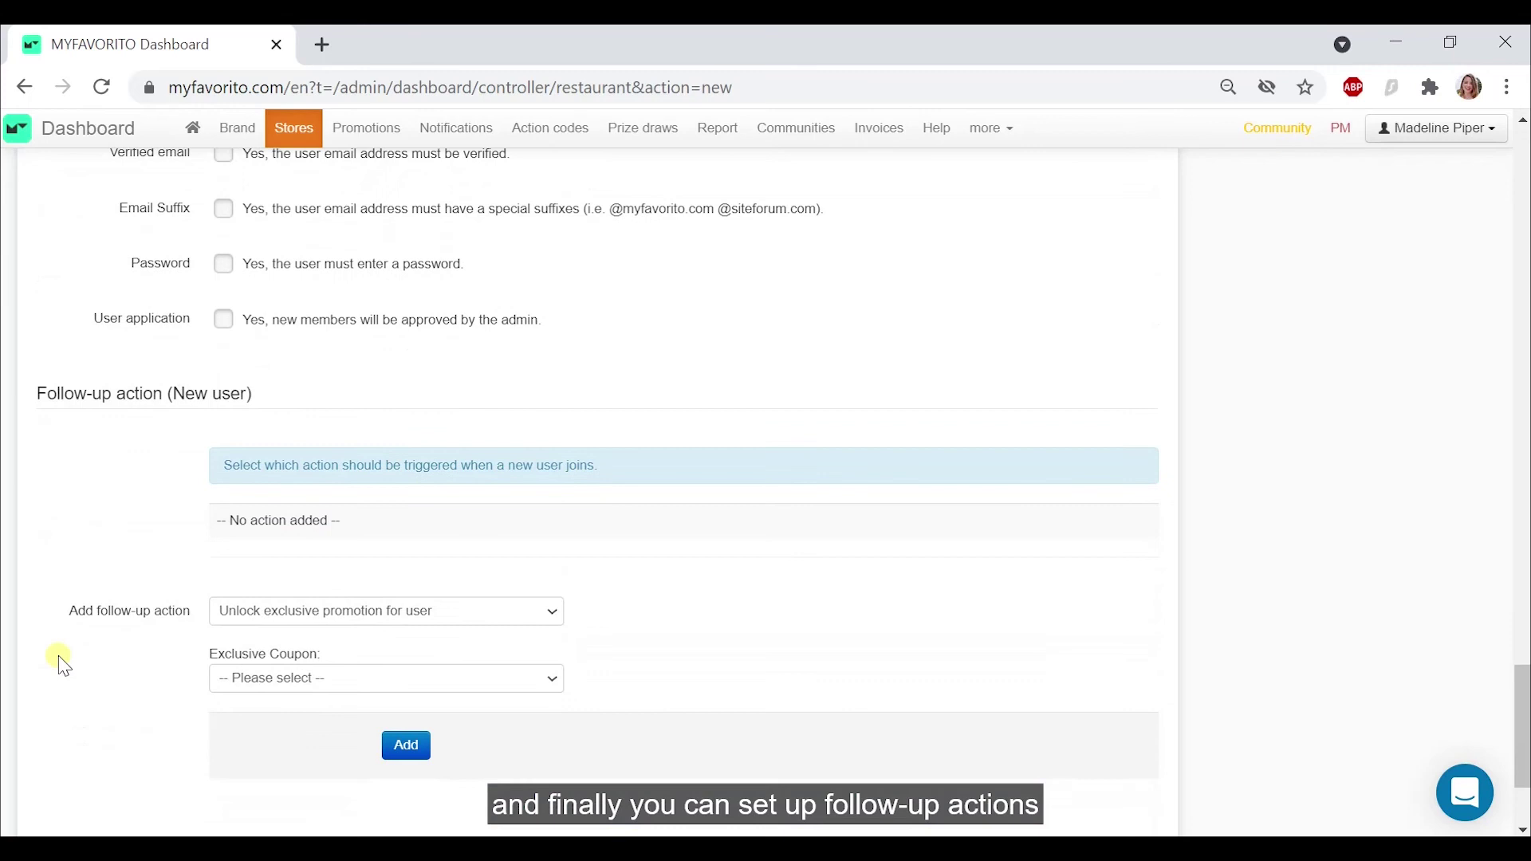
{"action": "scroll", "coordinate": [60, 656], "scroll_direction": "down", "scroll_amount": 1}
{"action": "scroll", "coordinate": [58, 656], "scroll_direction": "down", "scroll_amount": 2}
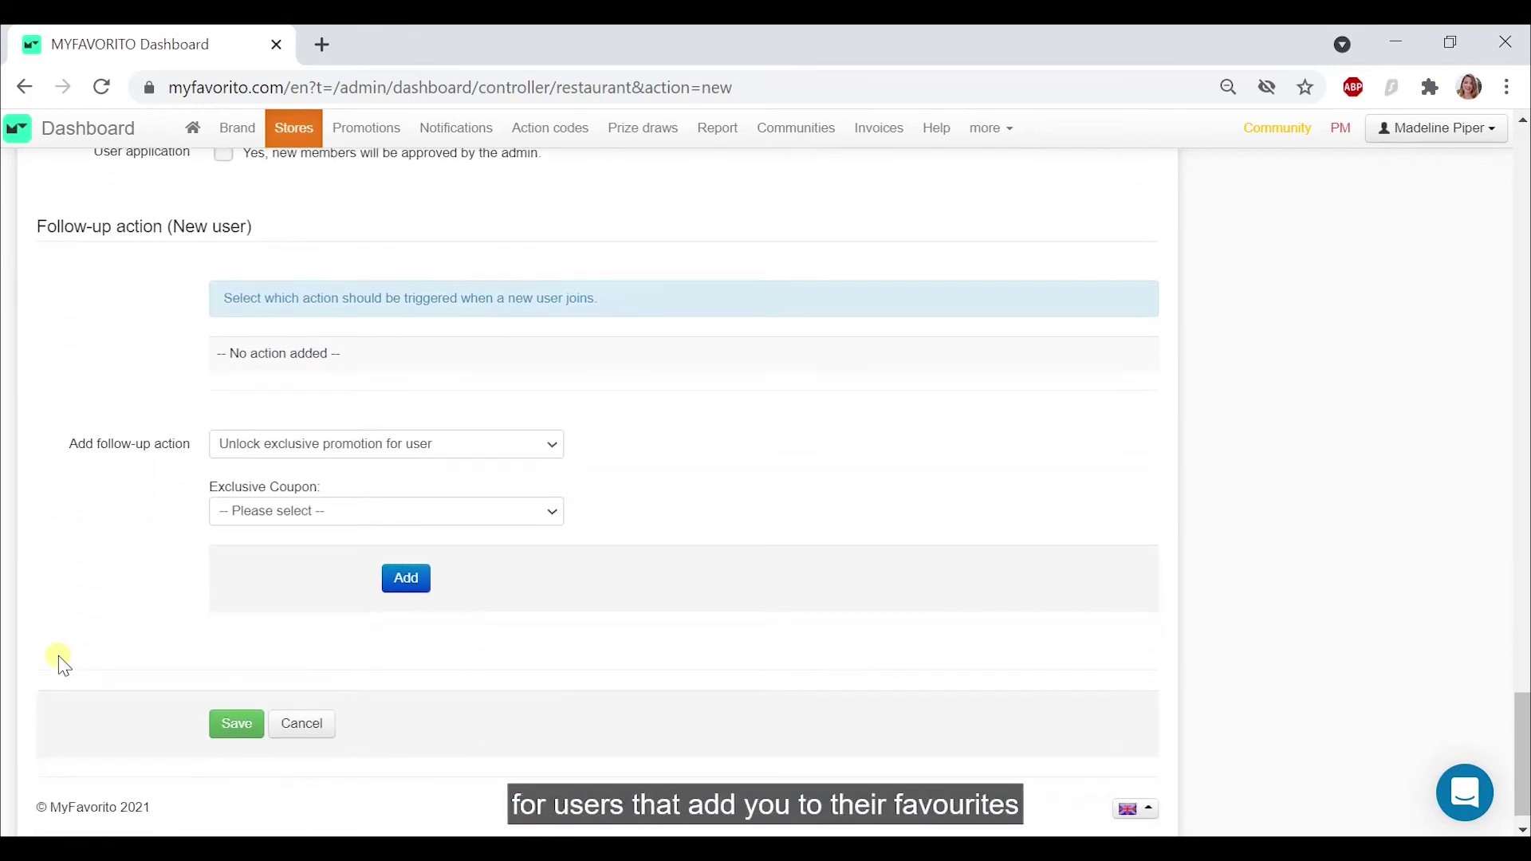
Step: Save the Piper Pizzeria store so it is listed as active
{"action": "left_click", "coordinate": [237, 725]}
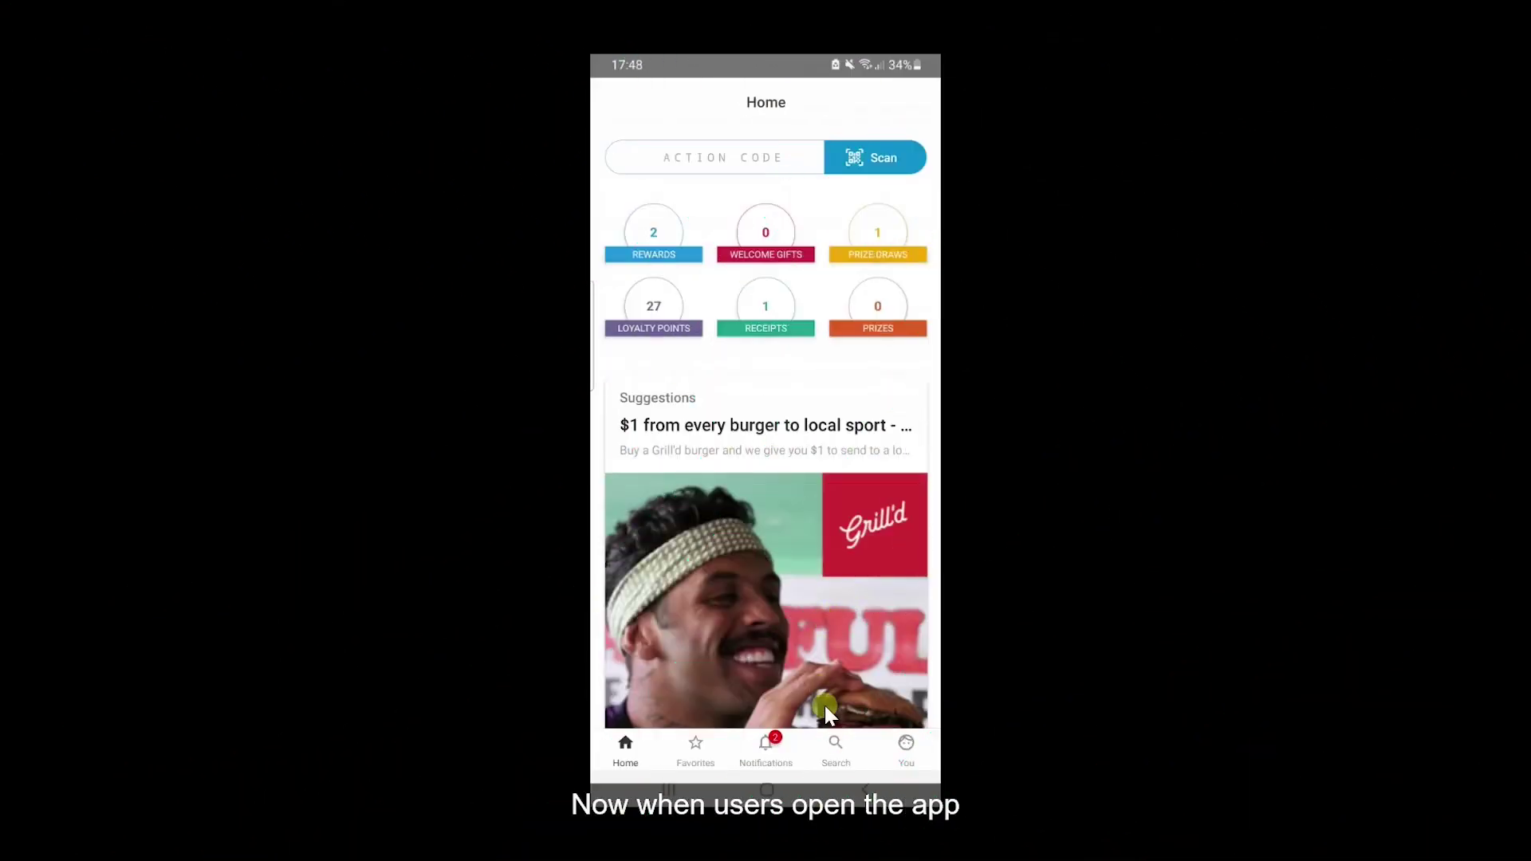
Step: Search the mobile app for 'Piper Pizzeria' and add the store to favourites
{"action": "left_click", "coordinate": [836, 752]}
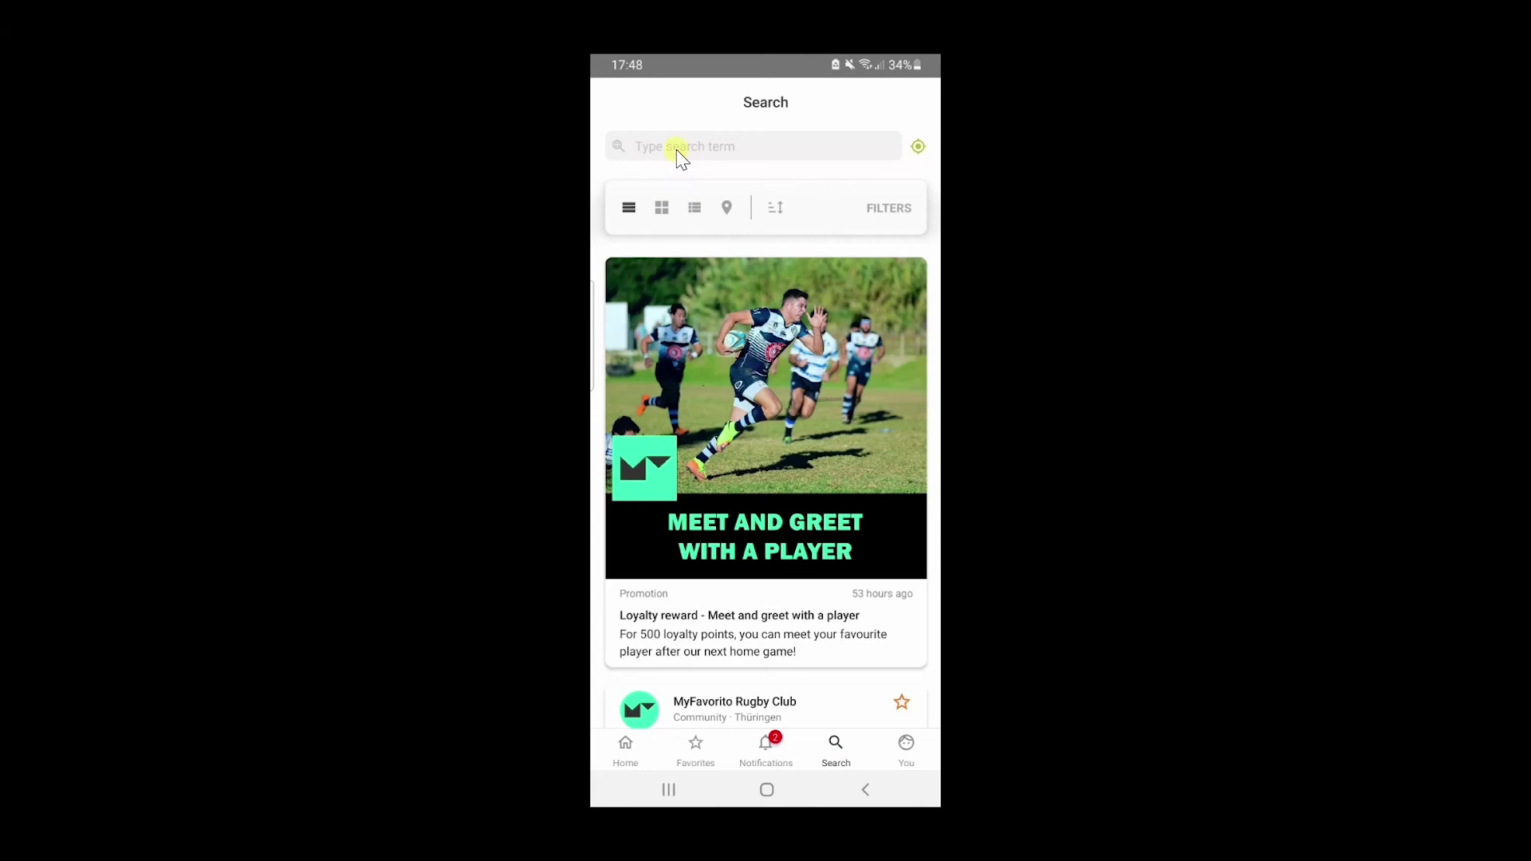
{"action": "left_click", "coordinate": [677, 147]}
{"action": "type", "text": "pipe"}
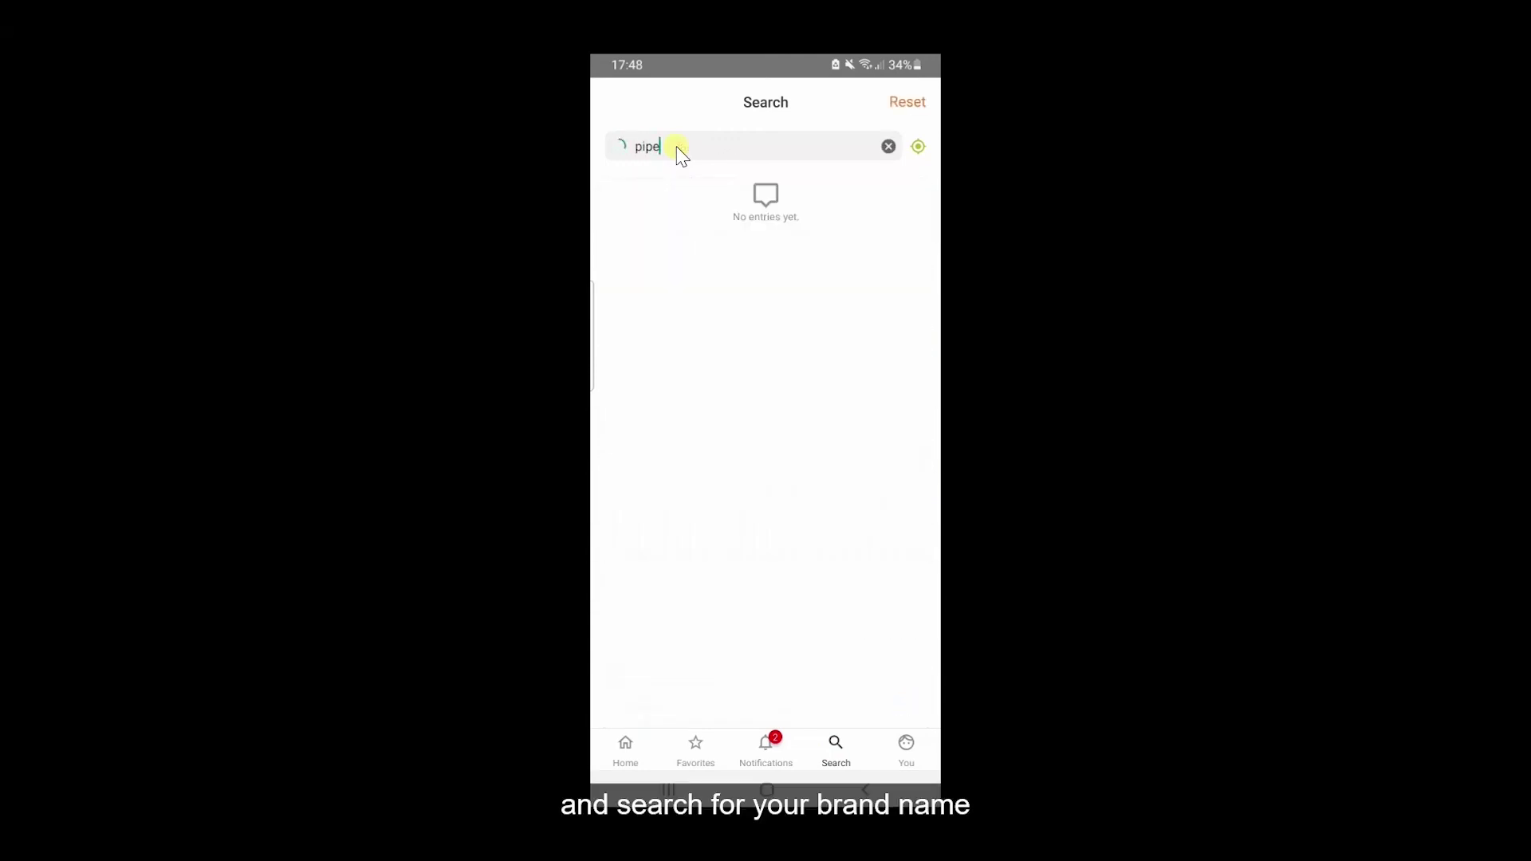
{"action": "type", "text": "r pizzeria"}
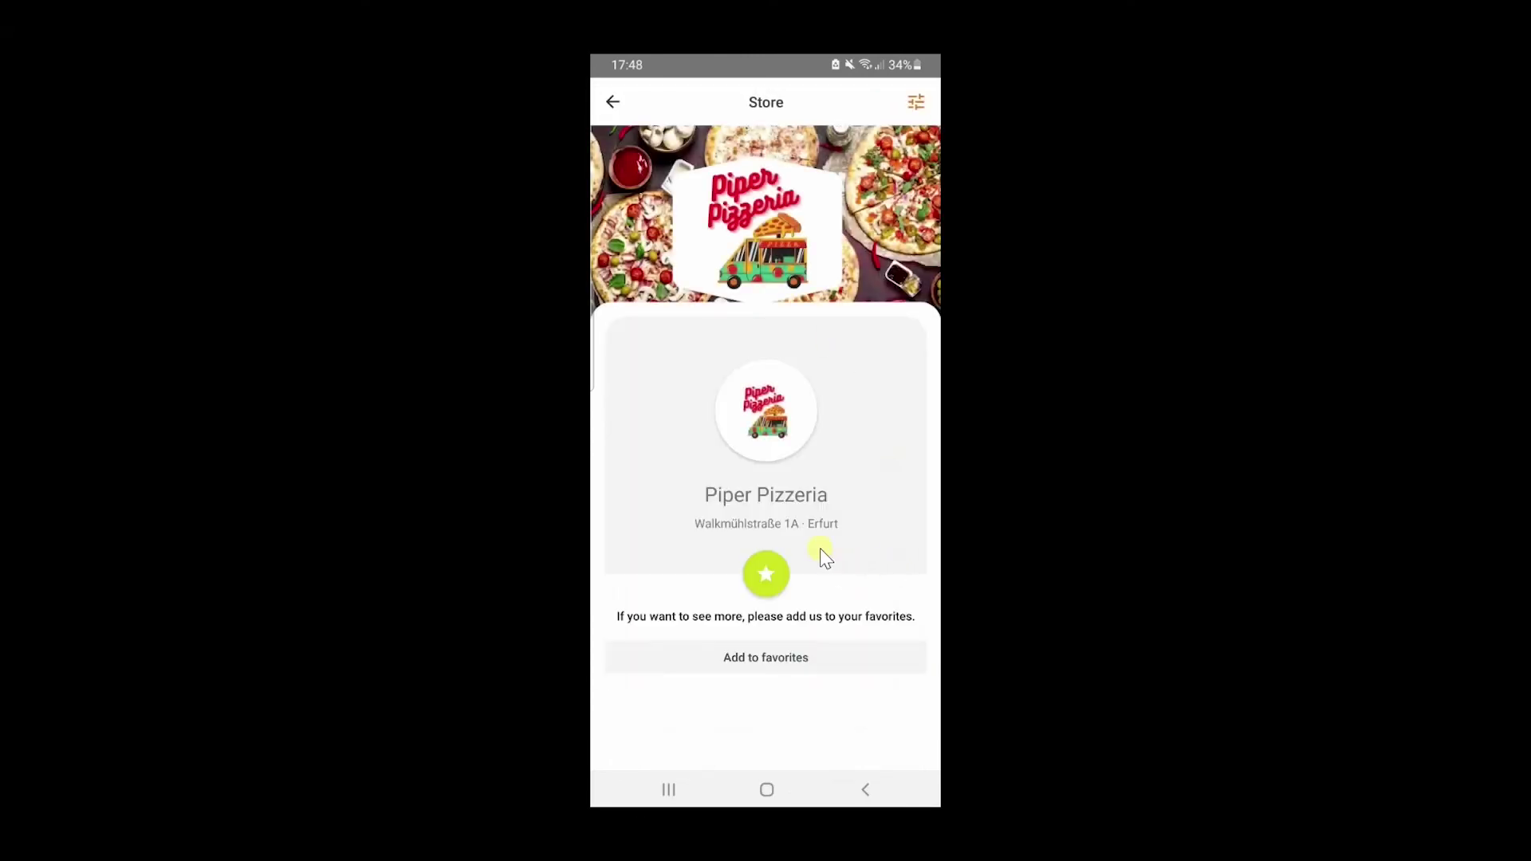
{"action": "left_click", "coordinate": [770, 580]}
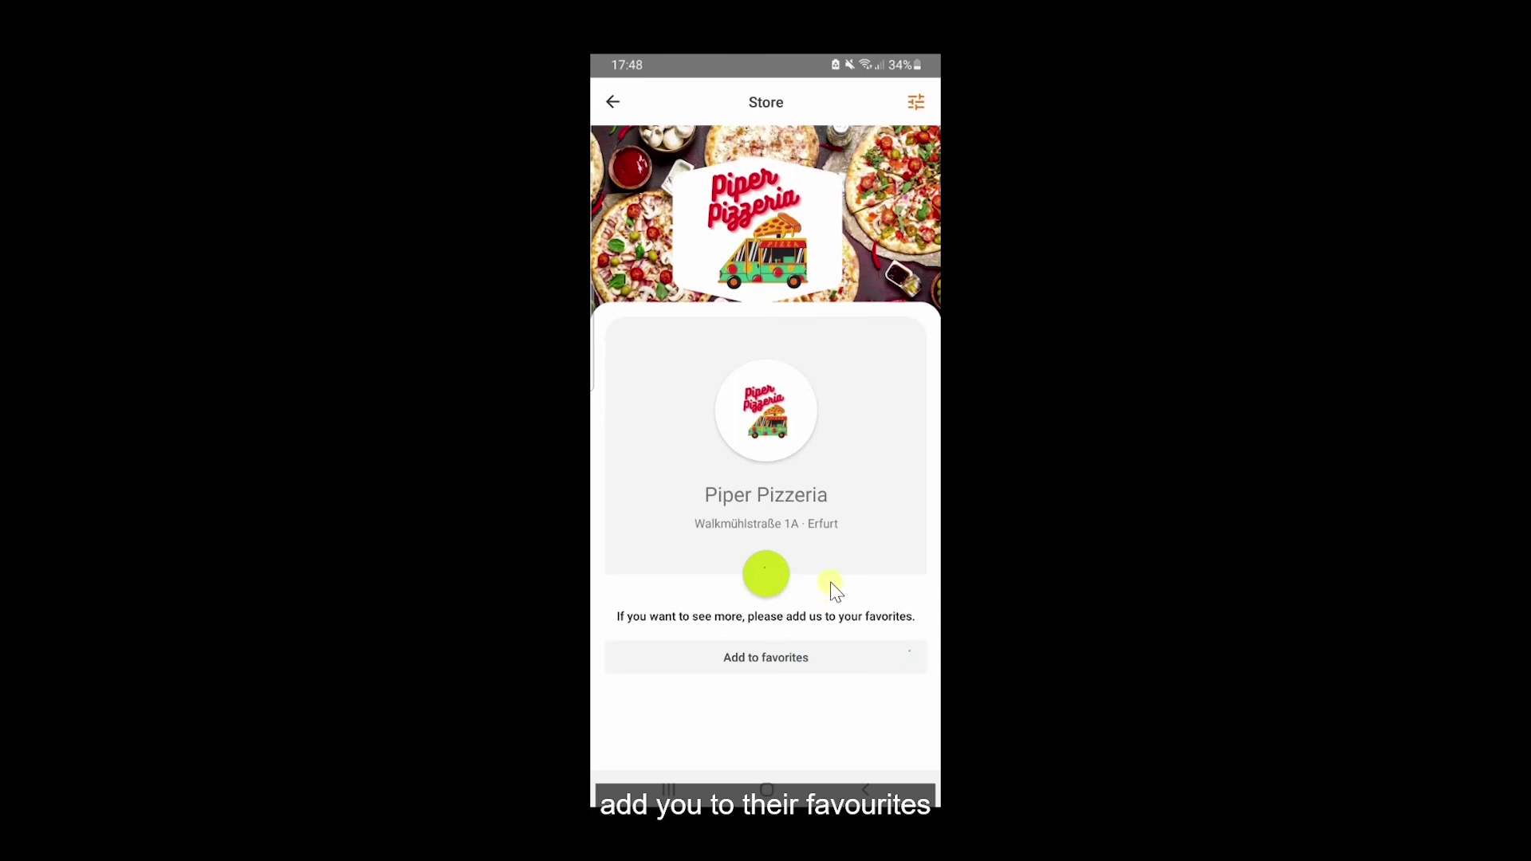
{"action": "scroll", "coordinate": [832, 587], "scroll_direction": "down", "scroll_amount": 2}
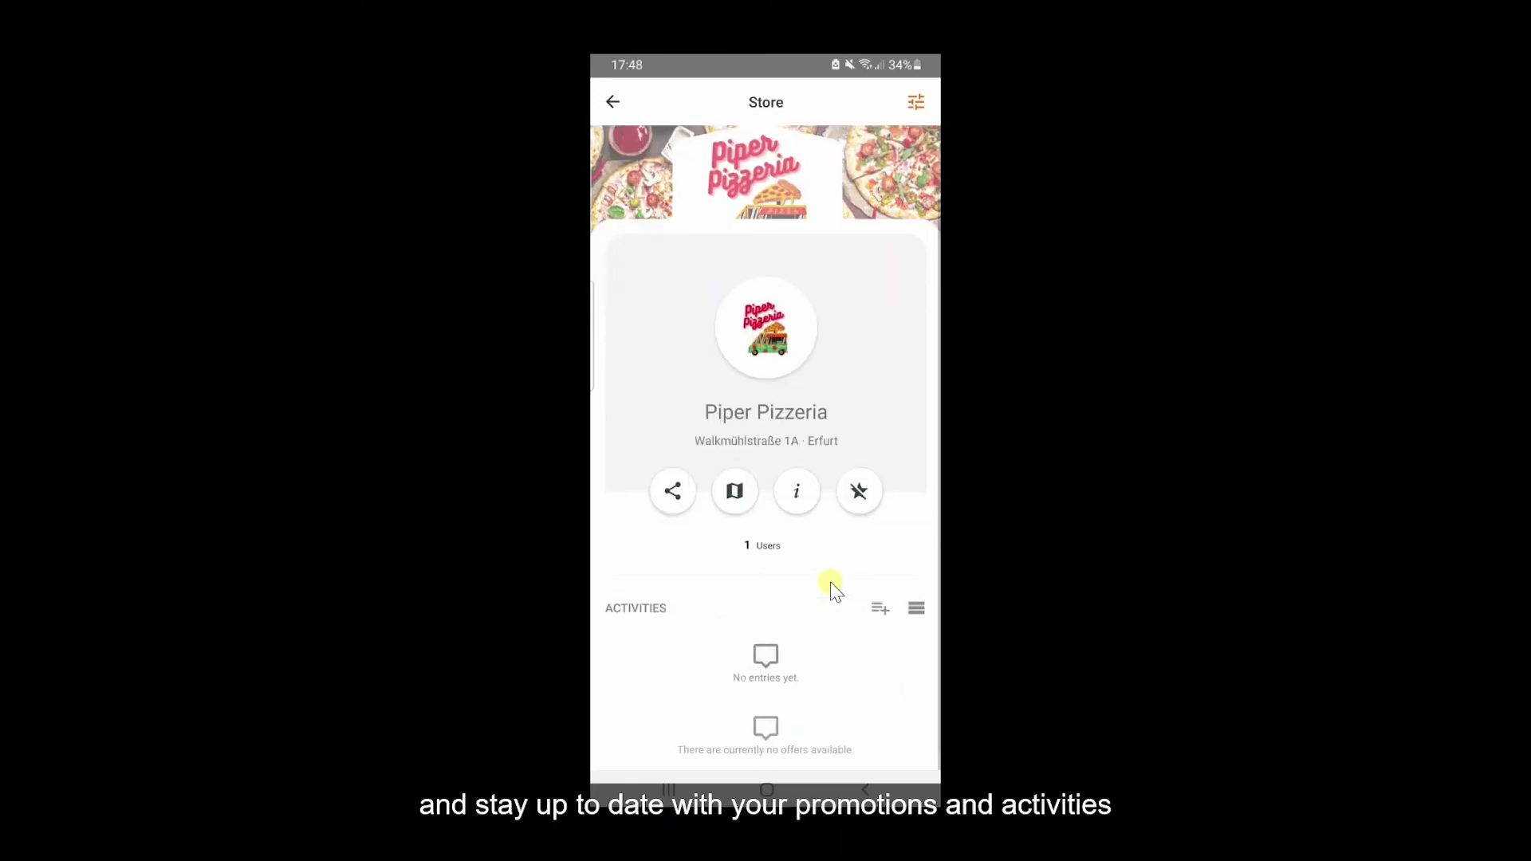
{"action": "scroll", "coordinate": [831, 587], "scroll_direction": "up", "scroll_amount": 2}
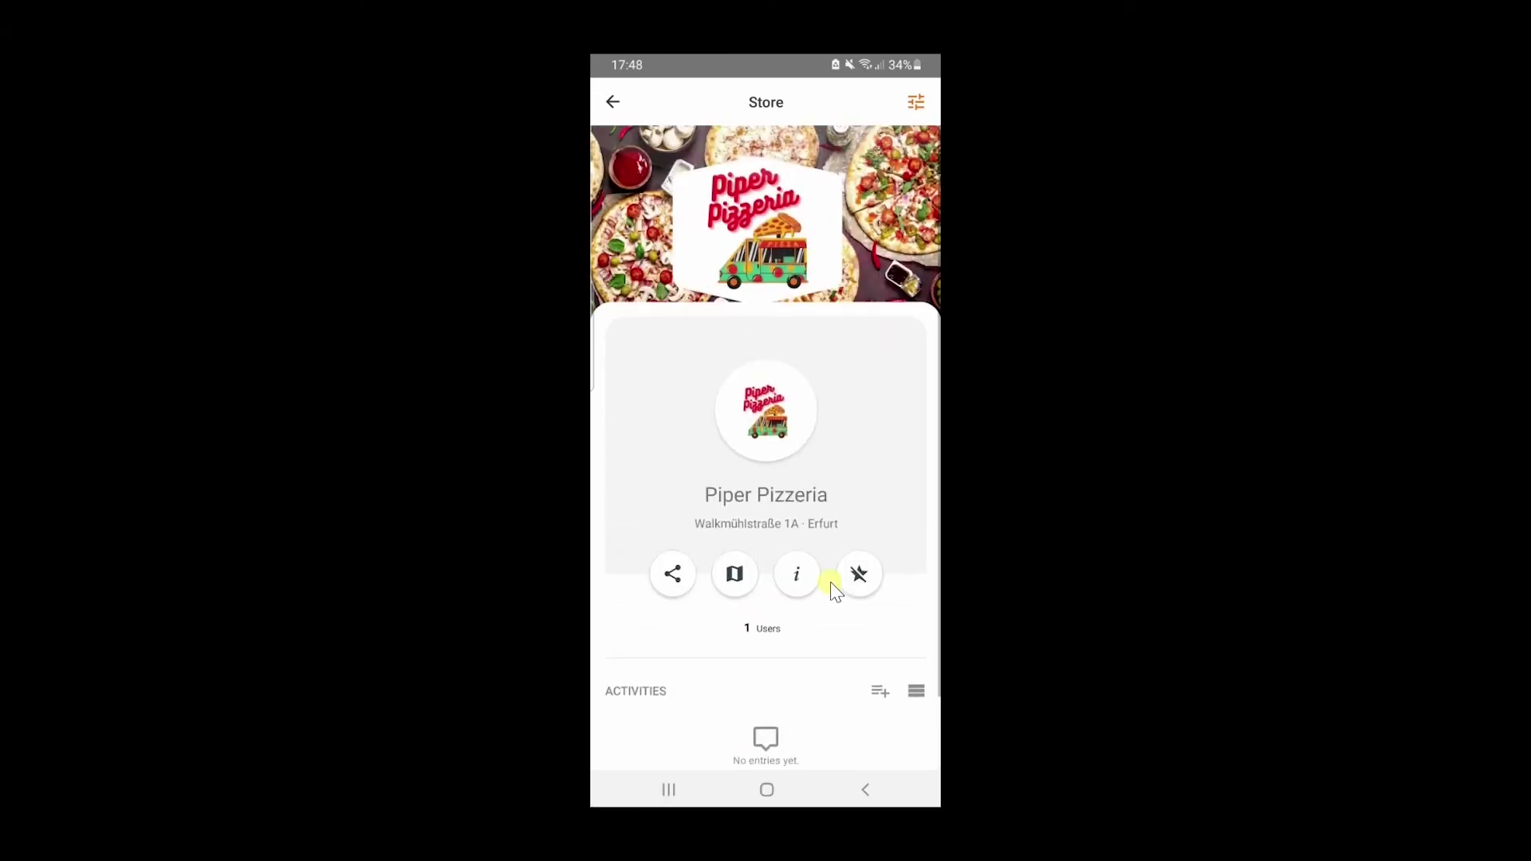